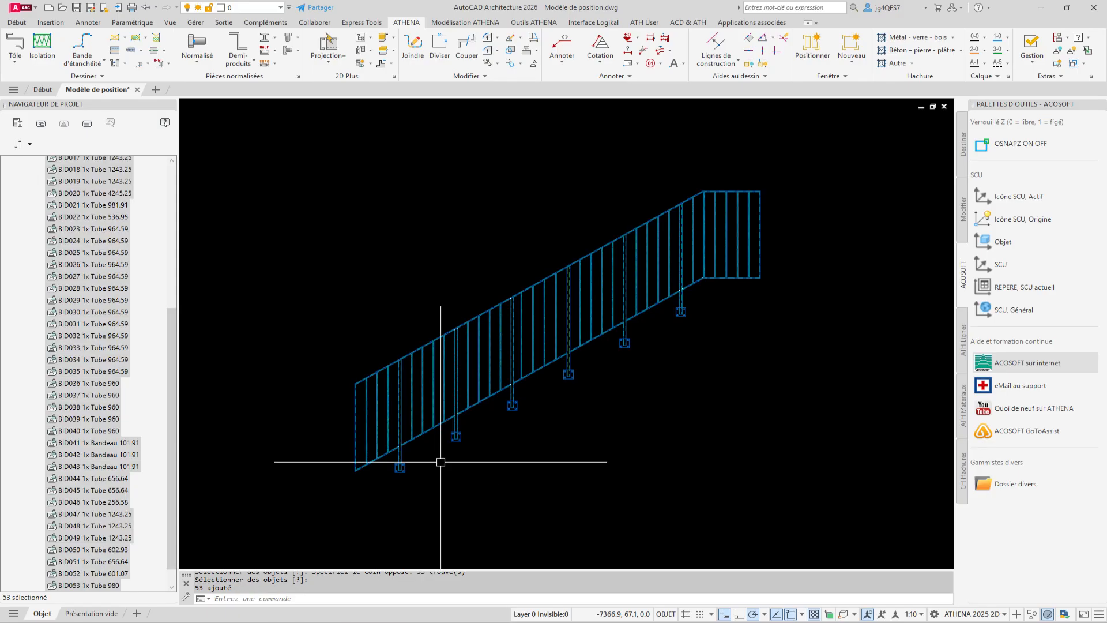
- Look through the positions of 200 Barrière in the project navigator and collapse that sub-order
scroll(97, 243, "down", 2)
scroll(96, 242, "up", 3)
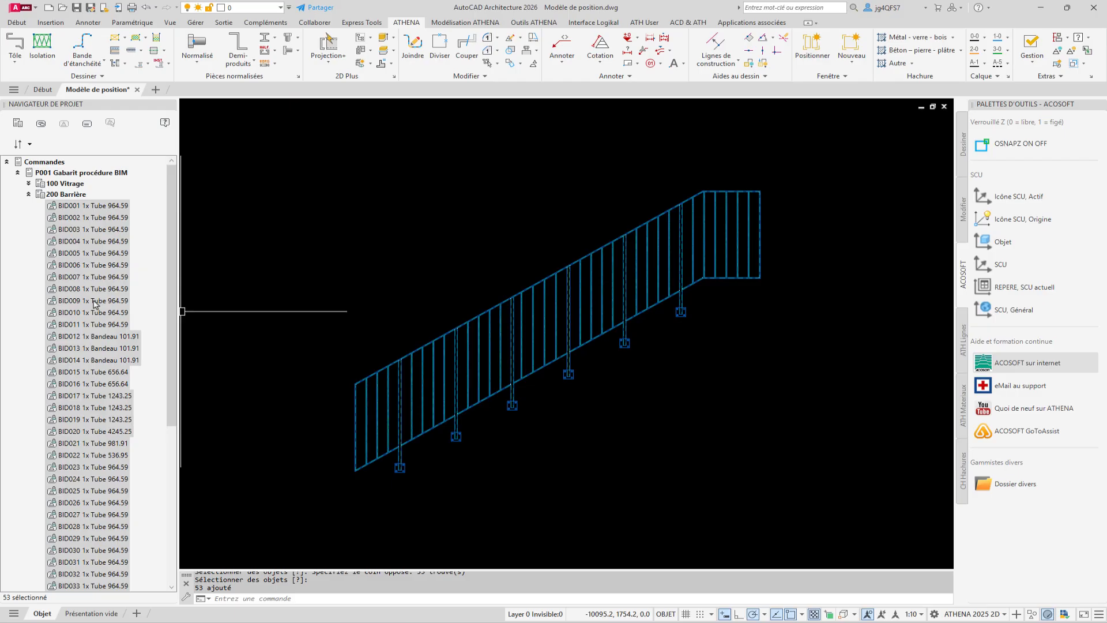
left_click(29, 194)
left_click(375, 272)
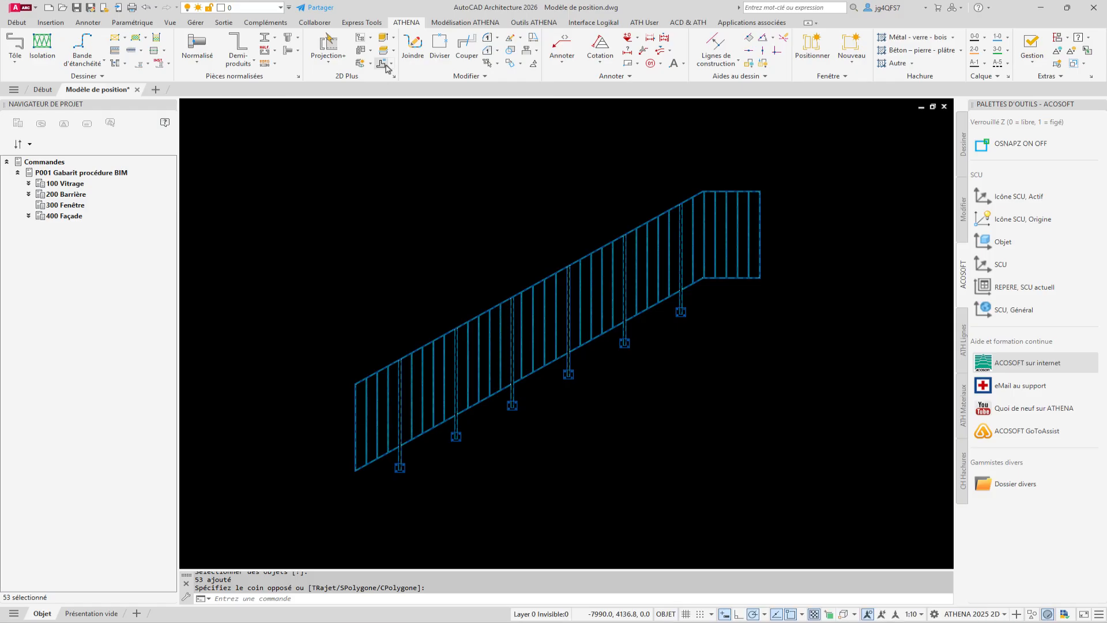
- Start identical part recognition for bars and enable position numbering for T40x10x1.5, P100x12, T50x10x2 and Tube 50x30x3
left_click(386, 64)
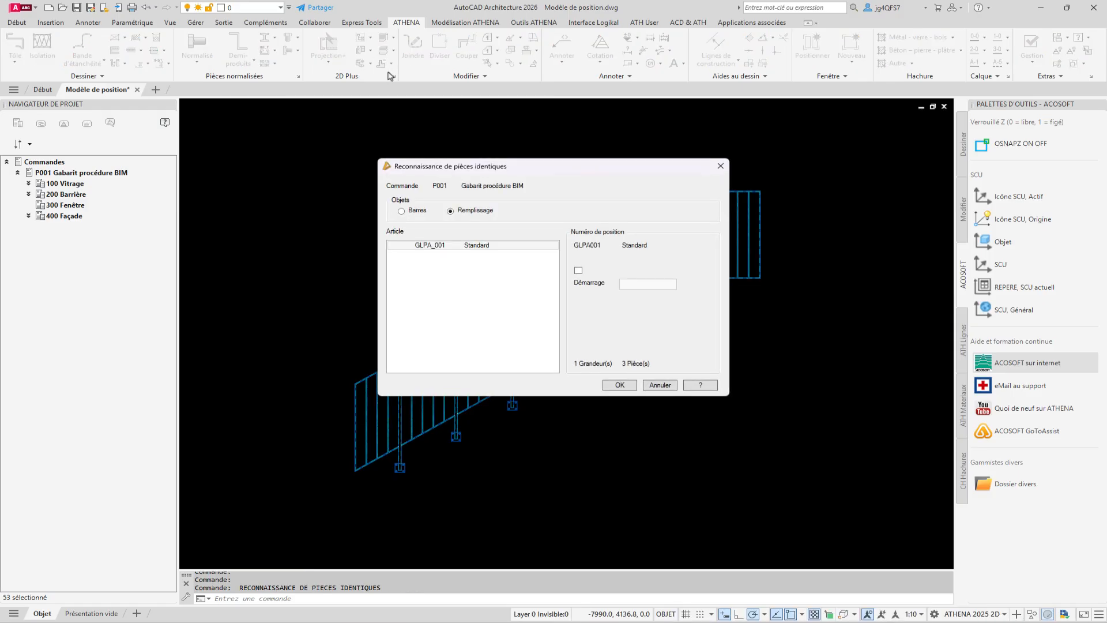
left_click(401, 212)
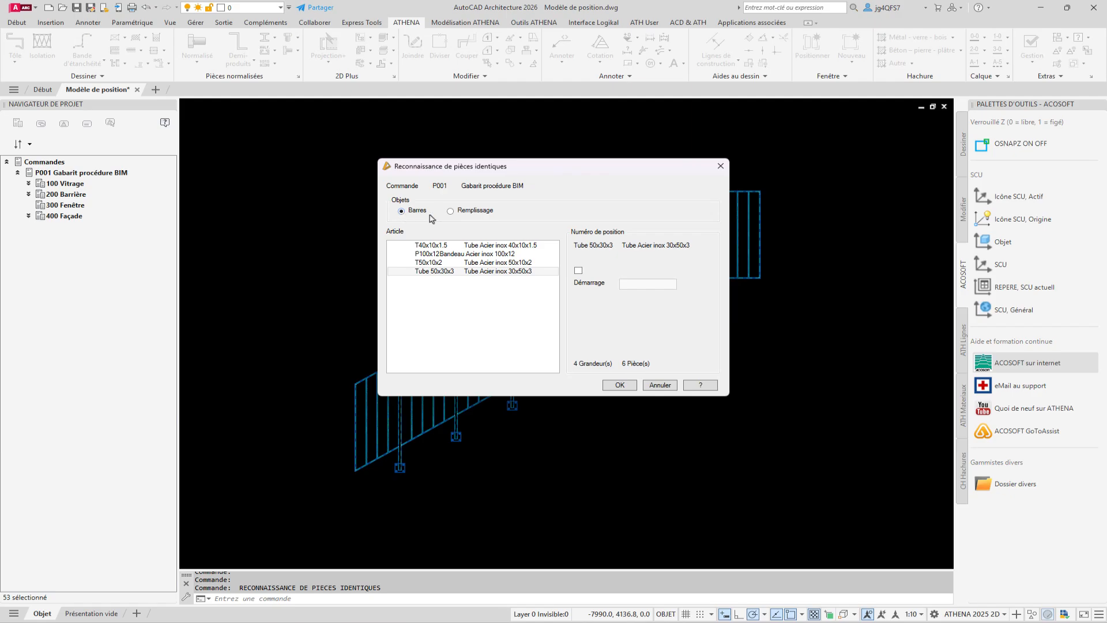
left_click(486, 245)
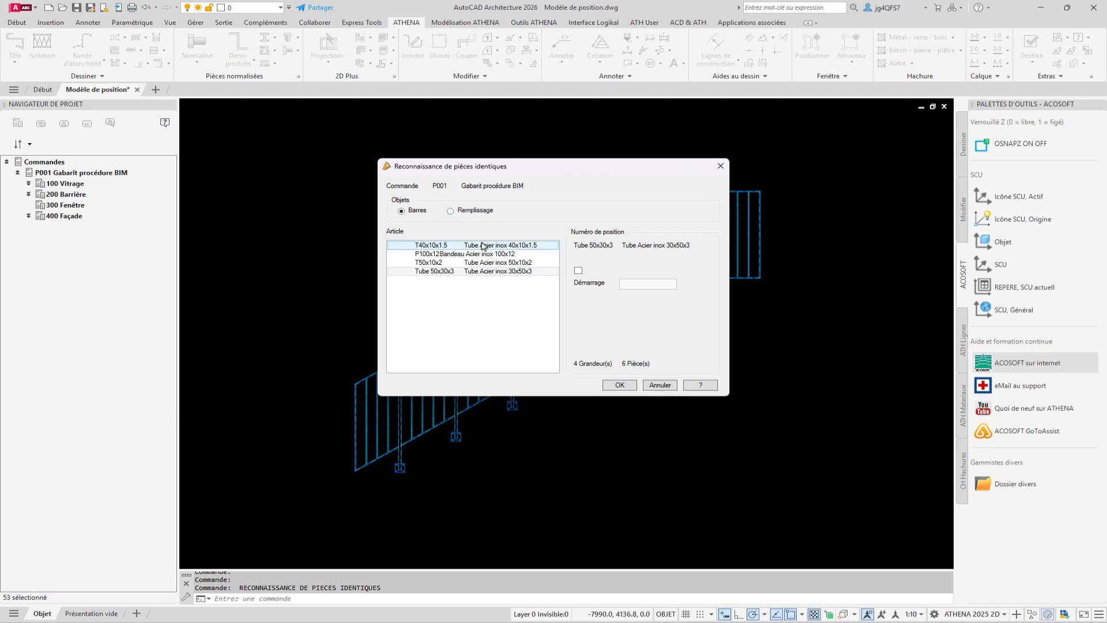
left_click(577, 270)
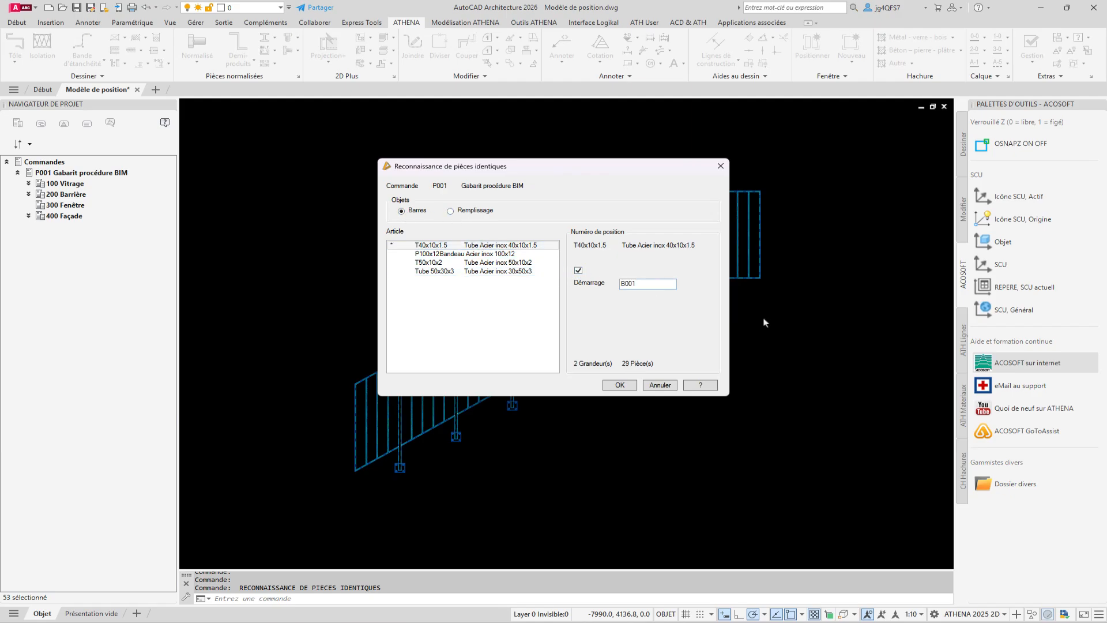
left_click(522, 255)
left_click(578, 270)
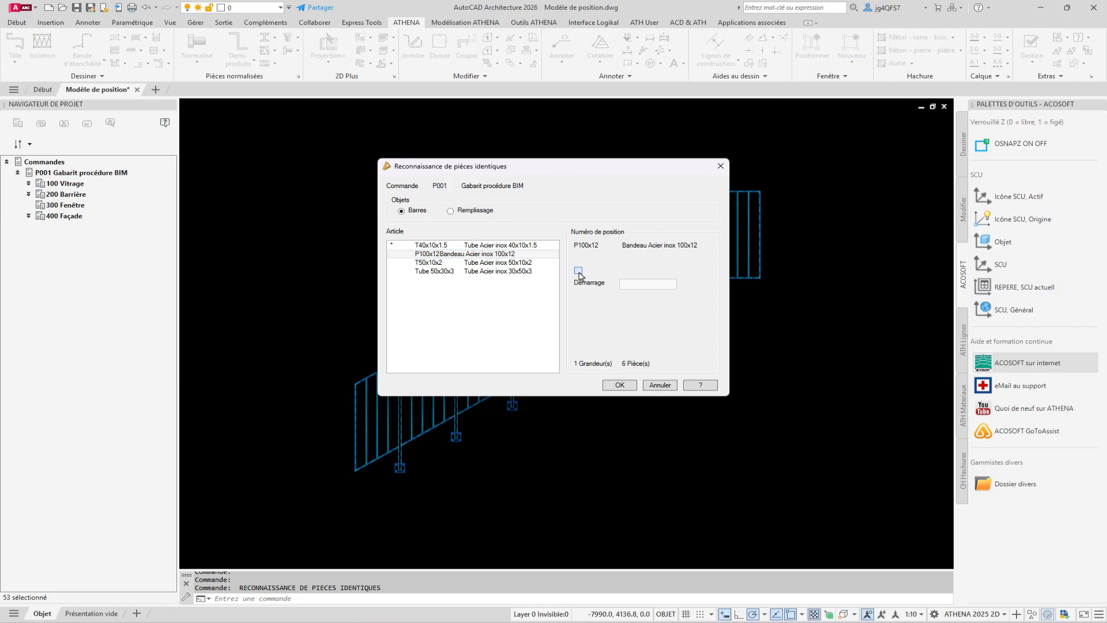
left_click(512, 263)
left_click(578, 271)
left_click(494, 272)
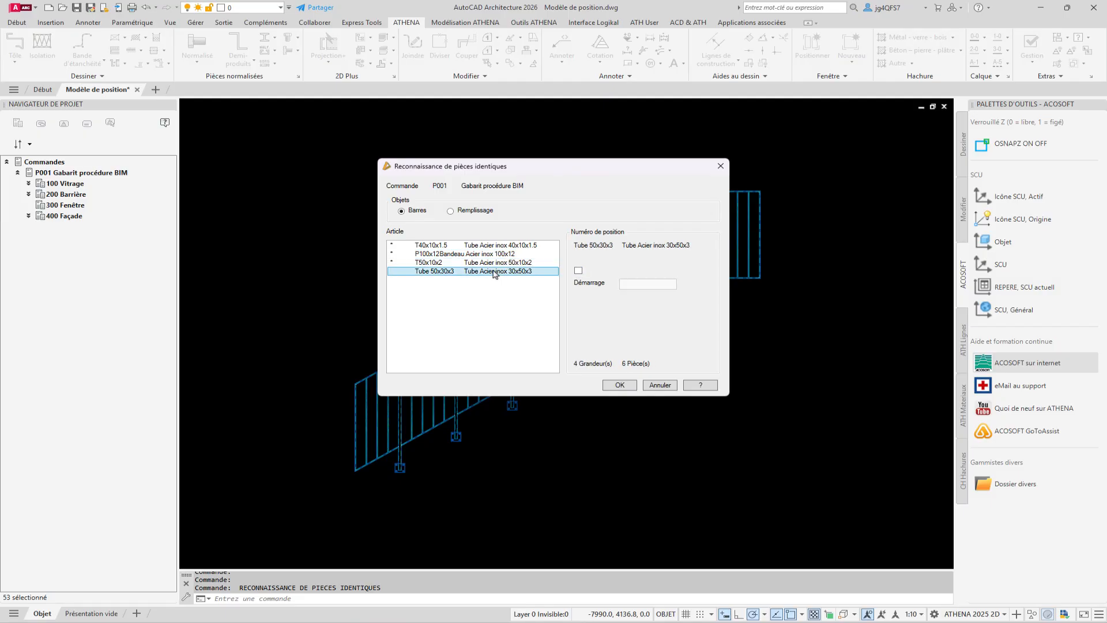
left_click(579, 271)
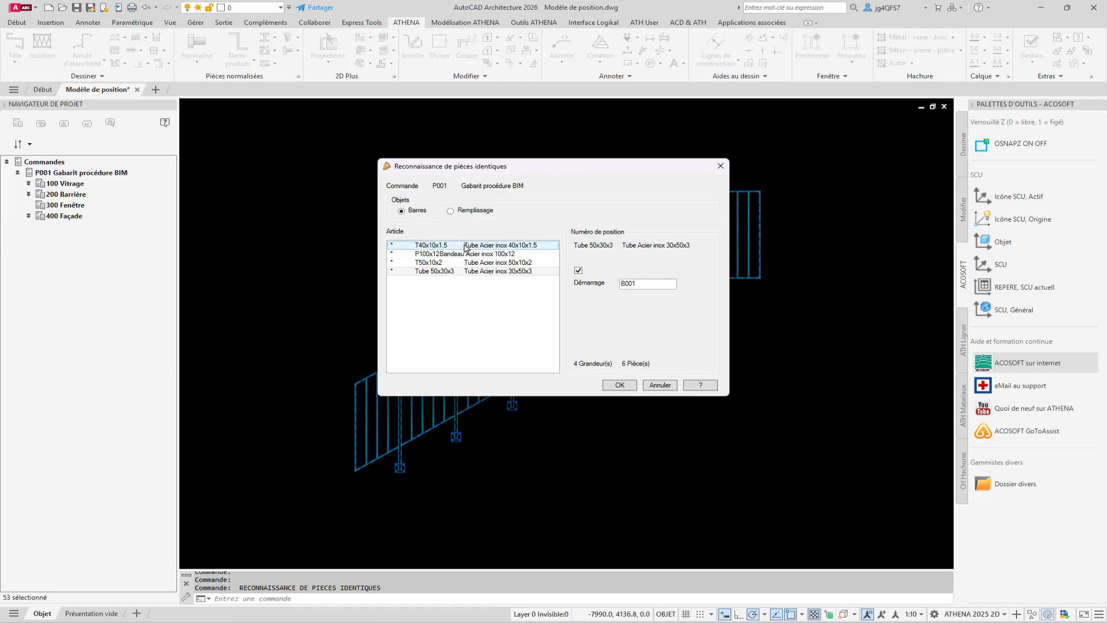
- Enable position numbering starting at P001 for the infill article GLPA_001 and run the identical part recognition
left_click(463, 212)
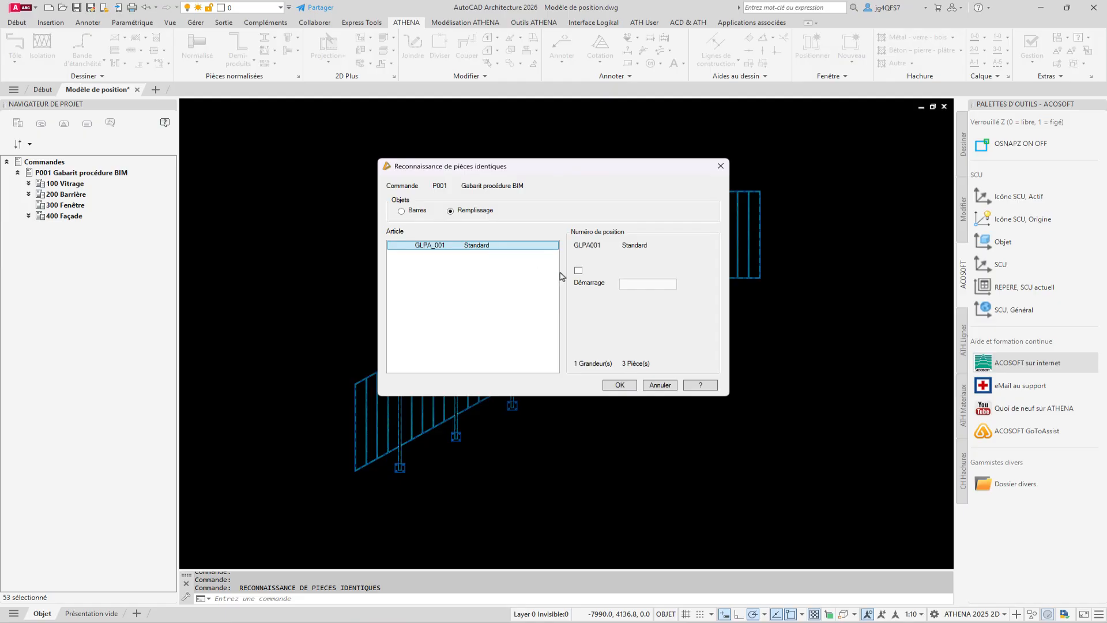
left_click(591, 285)
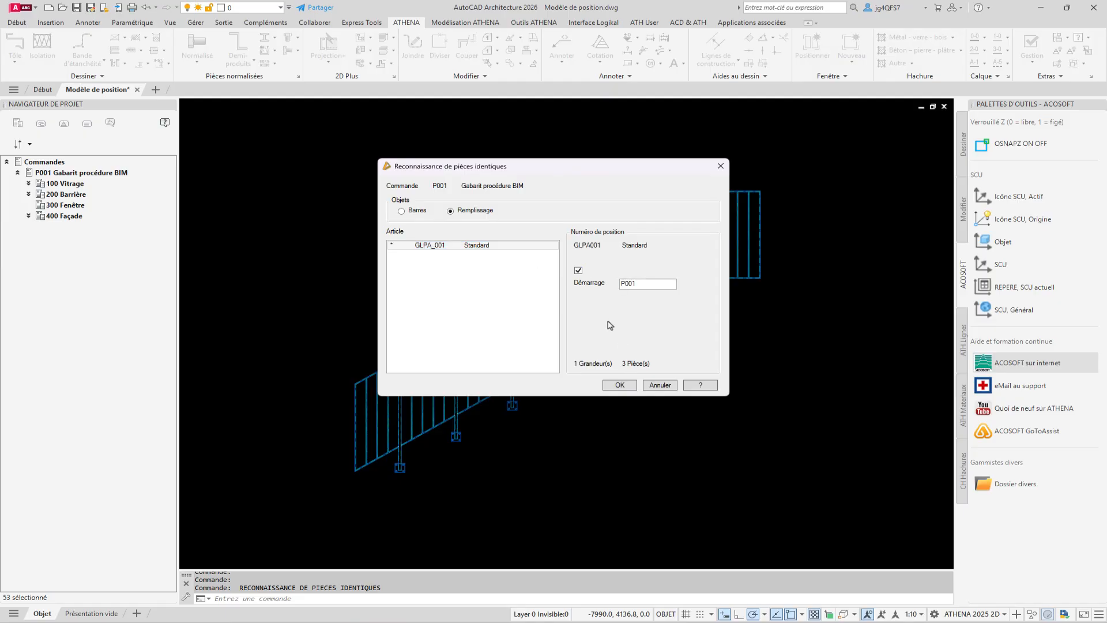
left_click(619, 386)
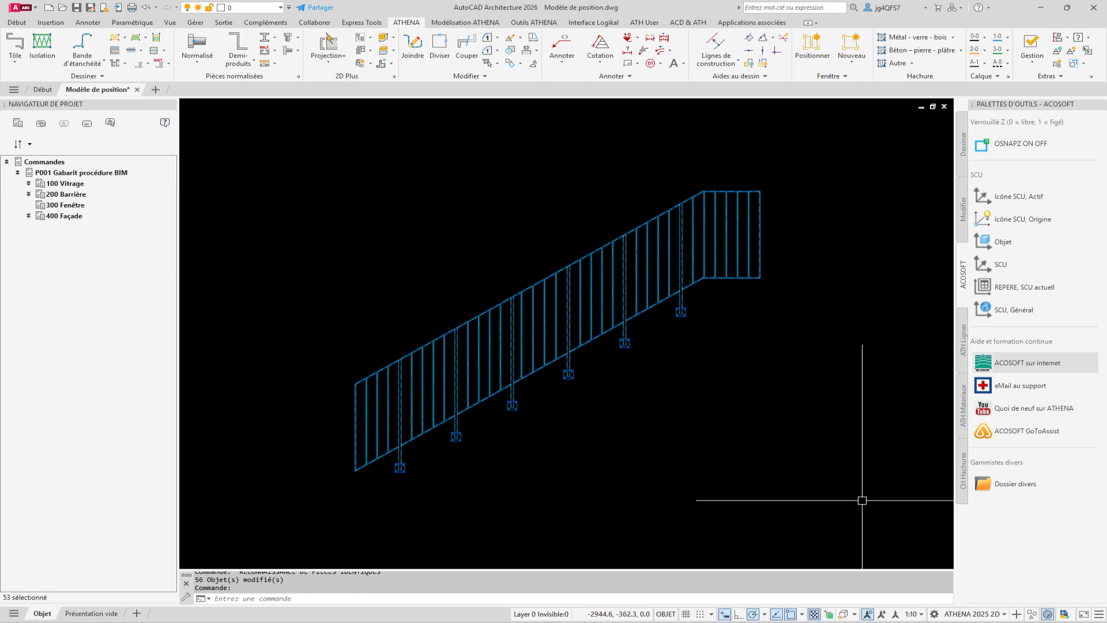
- Set the annotation scale to 1:20 and start a position model for sub-order 200 Barrière of order P001
left_click(912, 614)
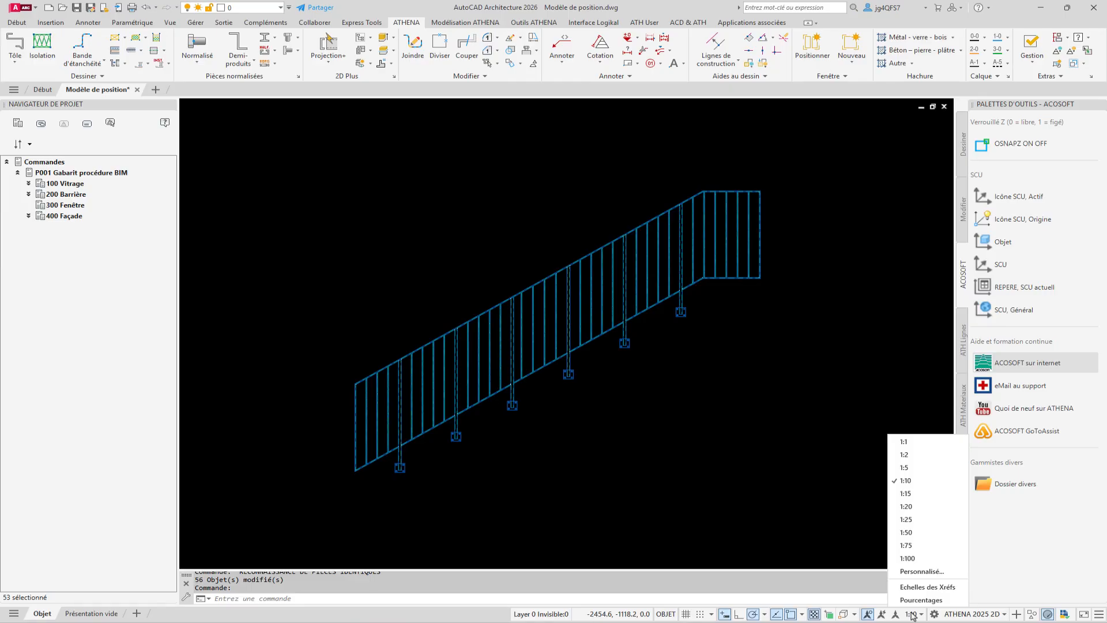
left_click(907, 506)
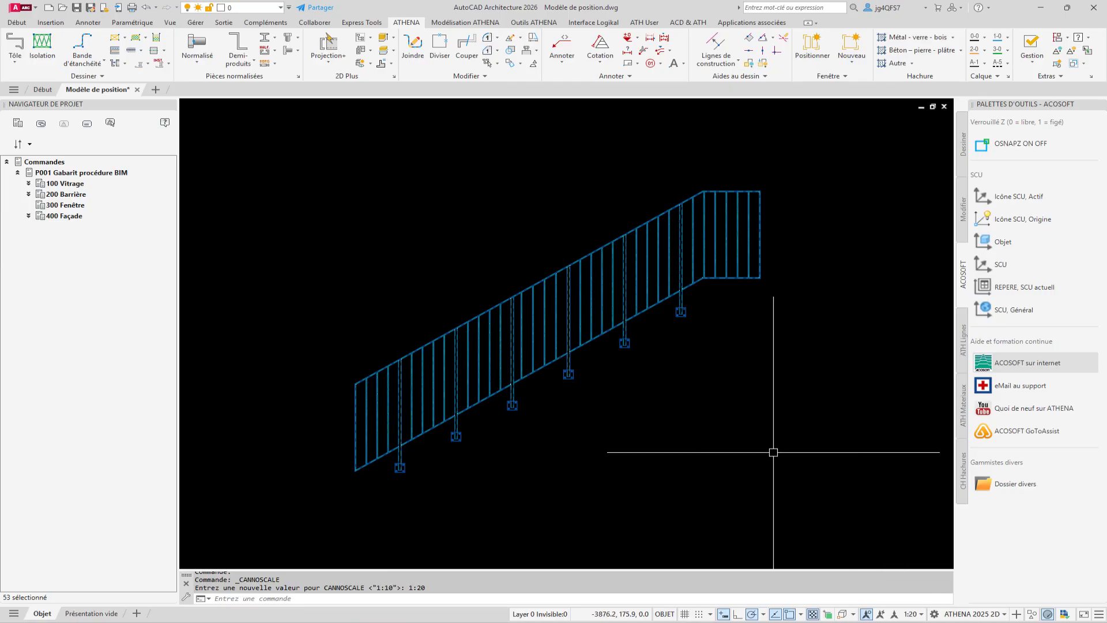
left_click(392, 63)
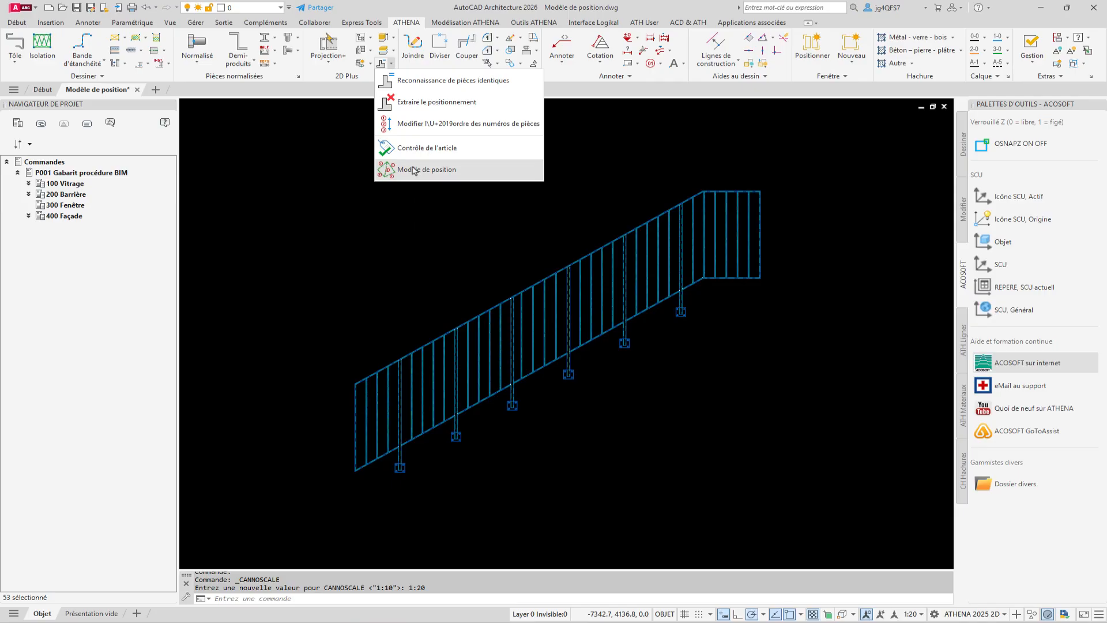
left_click(415, 171)
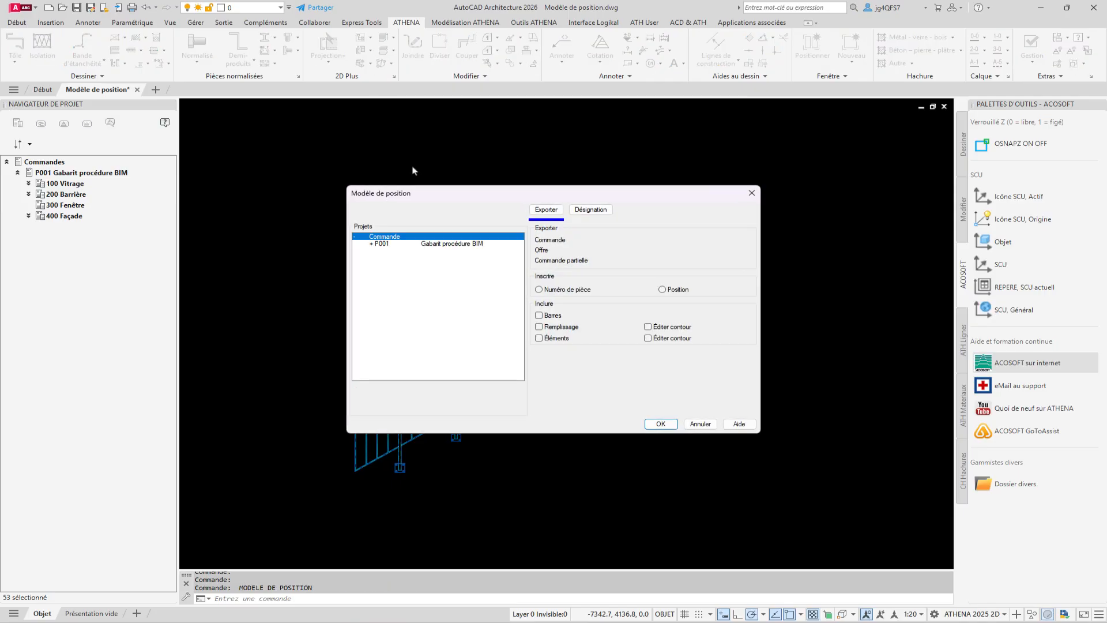
double_click(383, 244)
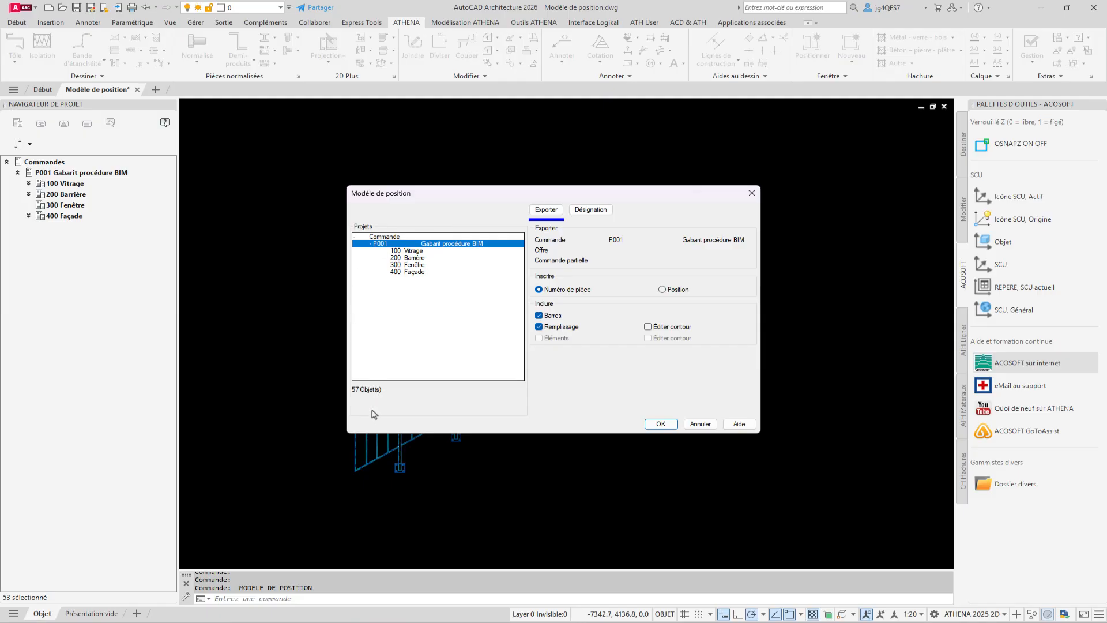
left_click(420, 258)
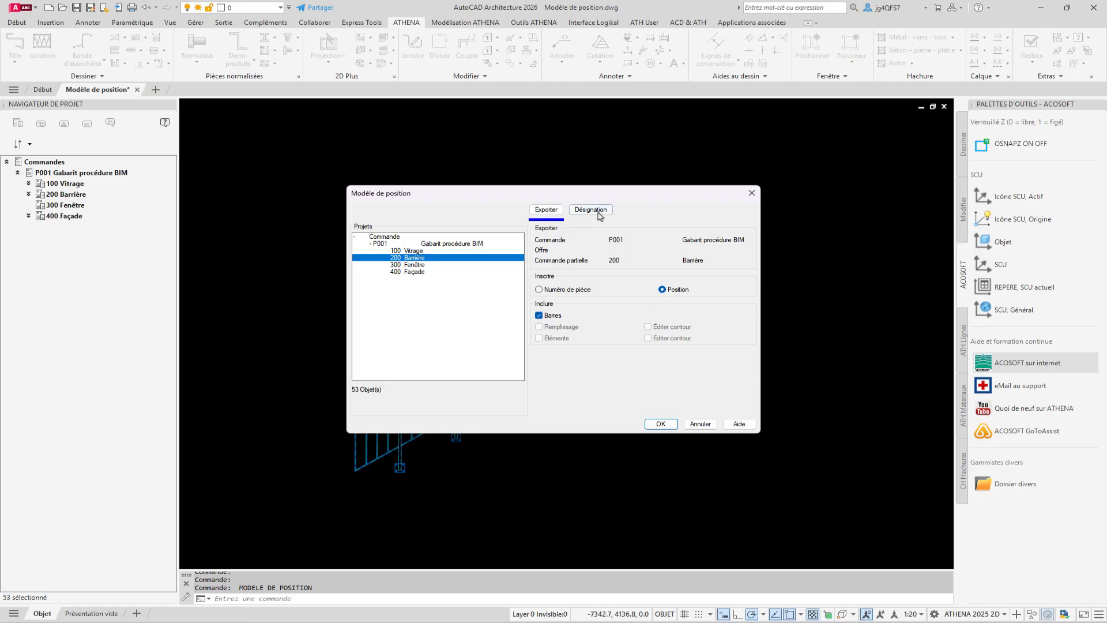
- Check the label designations for bars, infill, elements and positions, and generate the model with Position labels and bars included
left_click(574, 211)
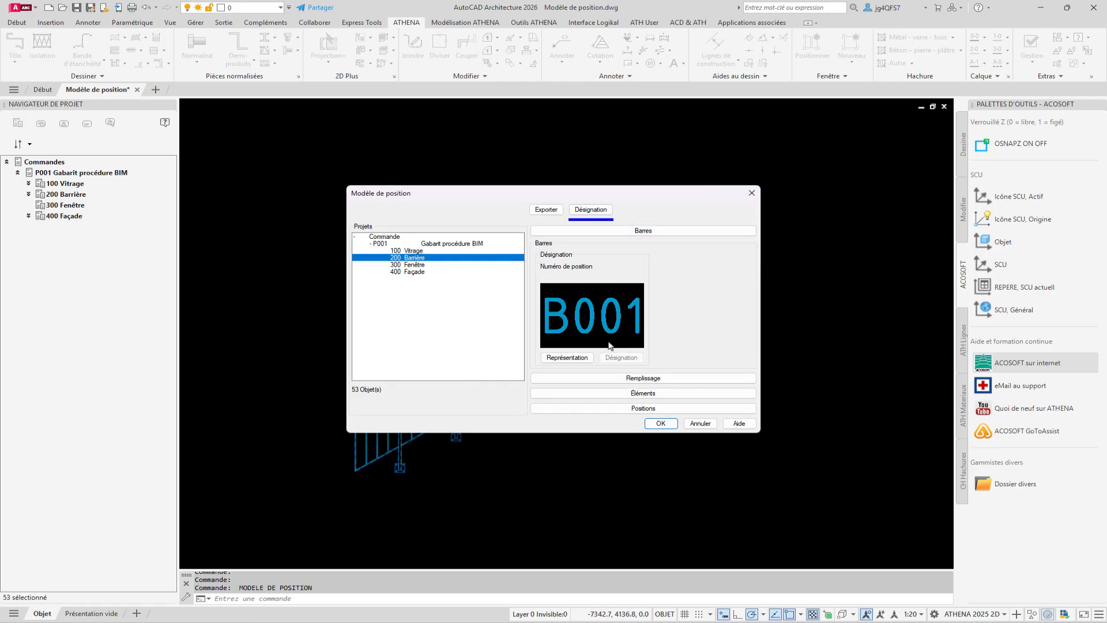
left_click(650, 379)
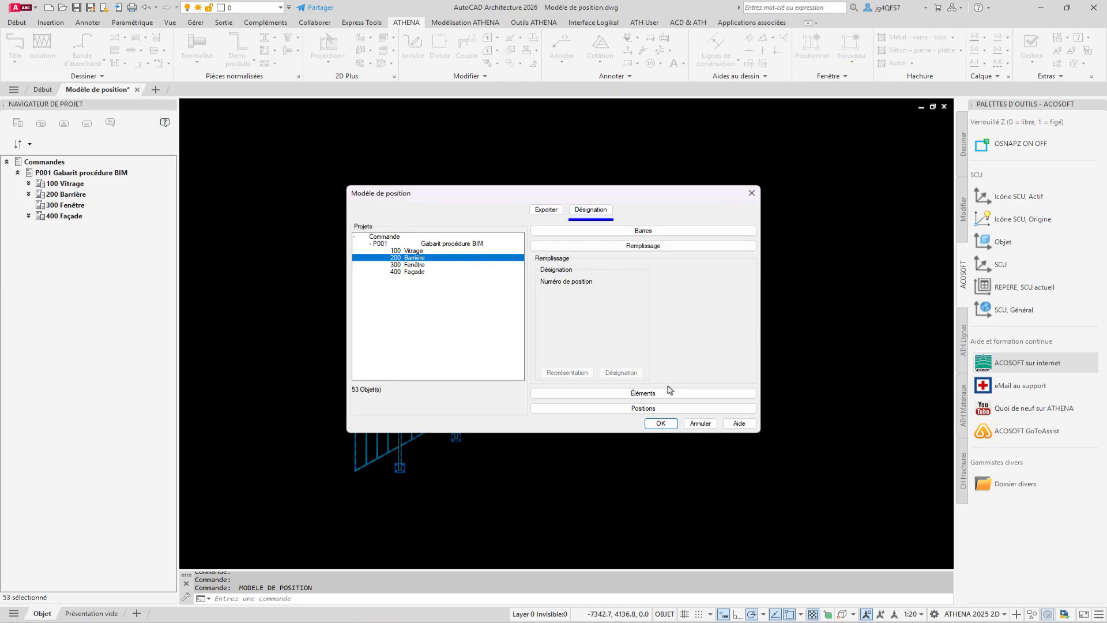
left_click(669, 392)
left_click(679, 409)
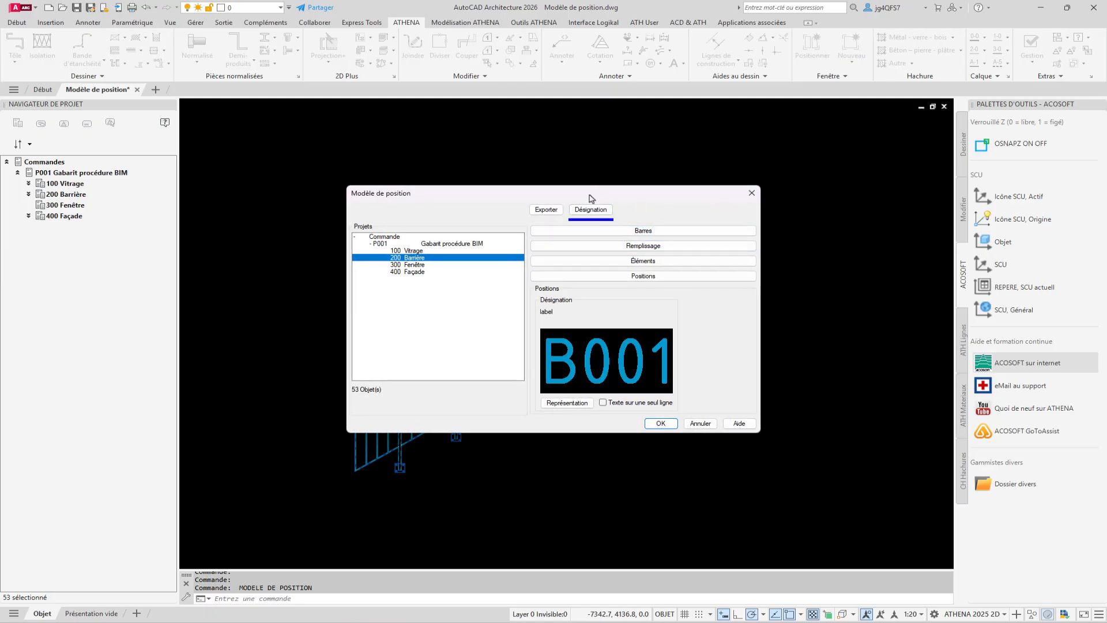
left_click(546, 209)
left_click(662, 289)
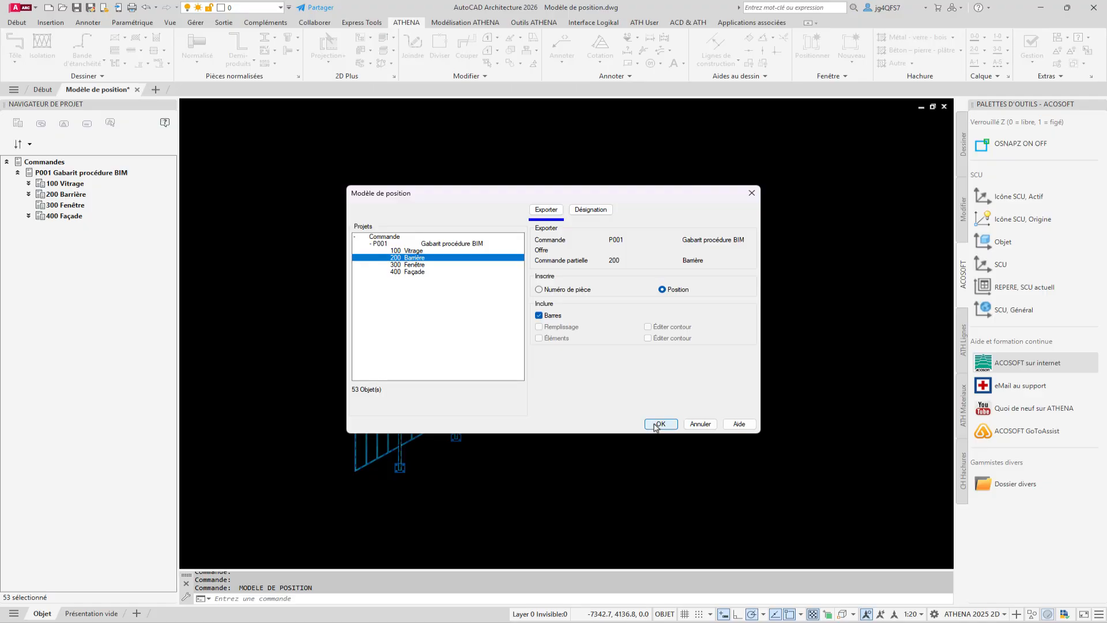
left_click(659, 424)
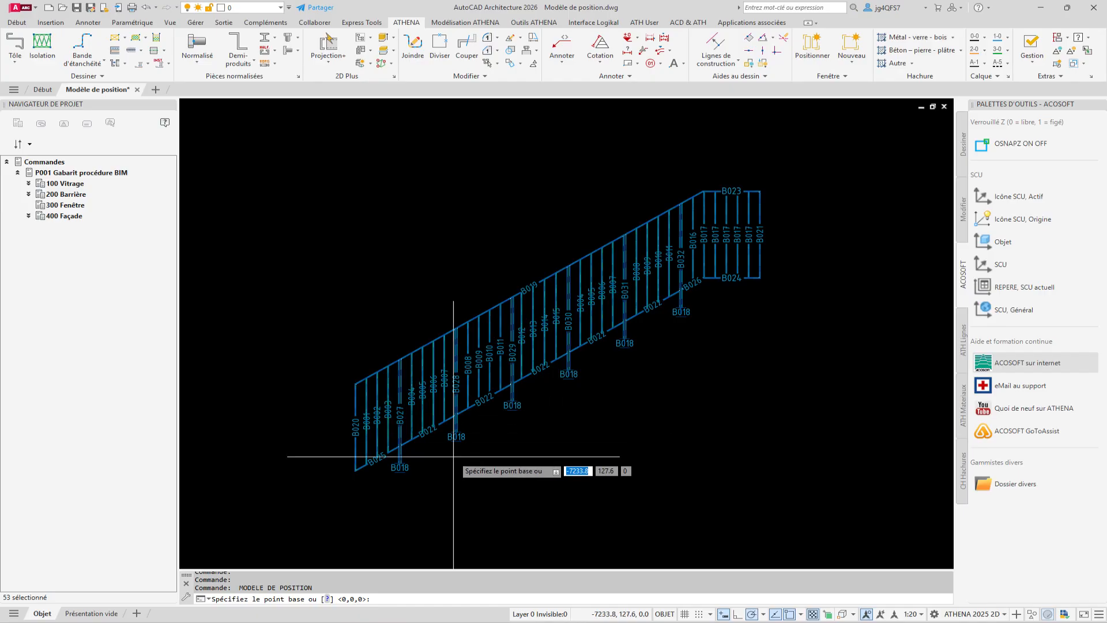
- Place the labelled position model below the original railing, using the railing's lower-left corner as base point
scroll(368, 470, "up", 8)
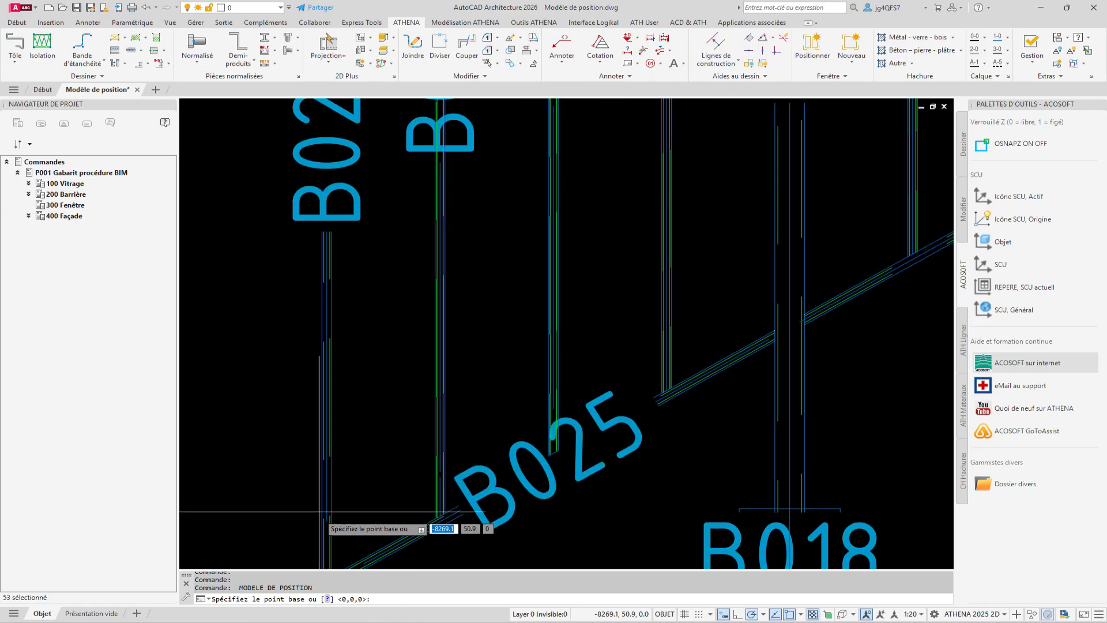
left_click(334, 459)
scroll(333, 459, "down", 10)
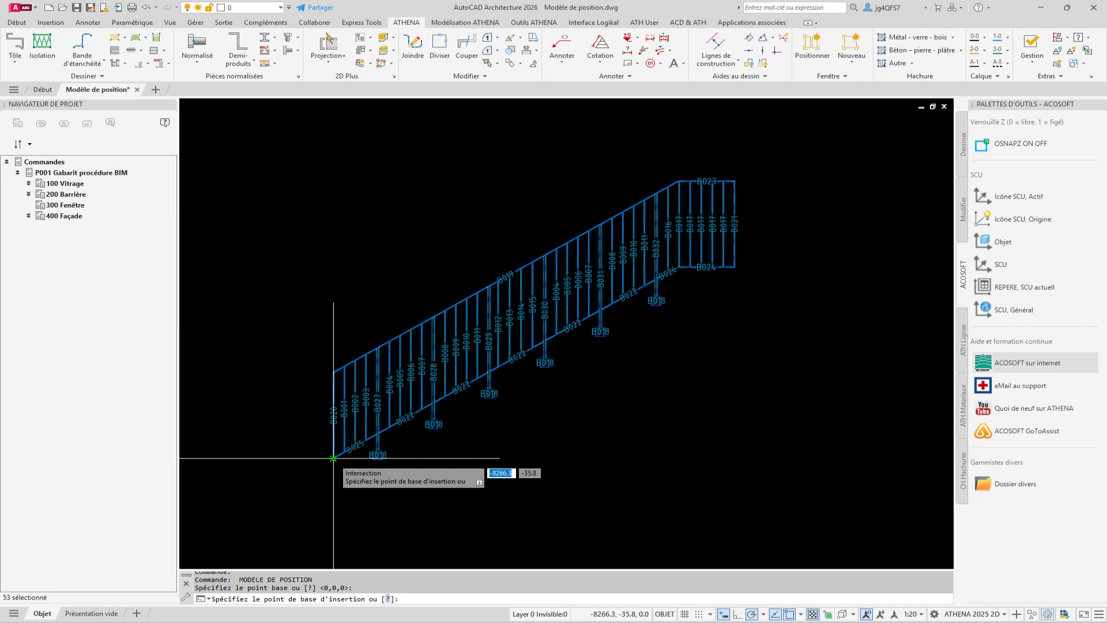
scroll(346, 467, "down", 4)
scroll(321, 482, "up", 4)
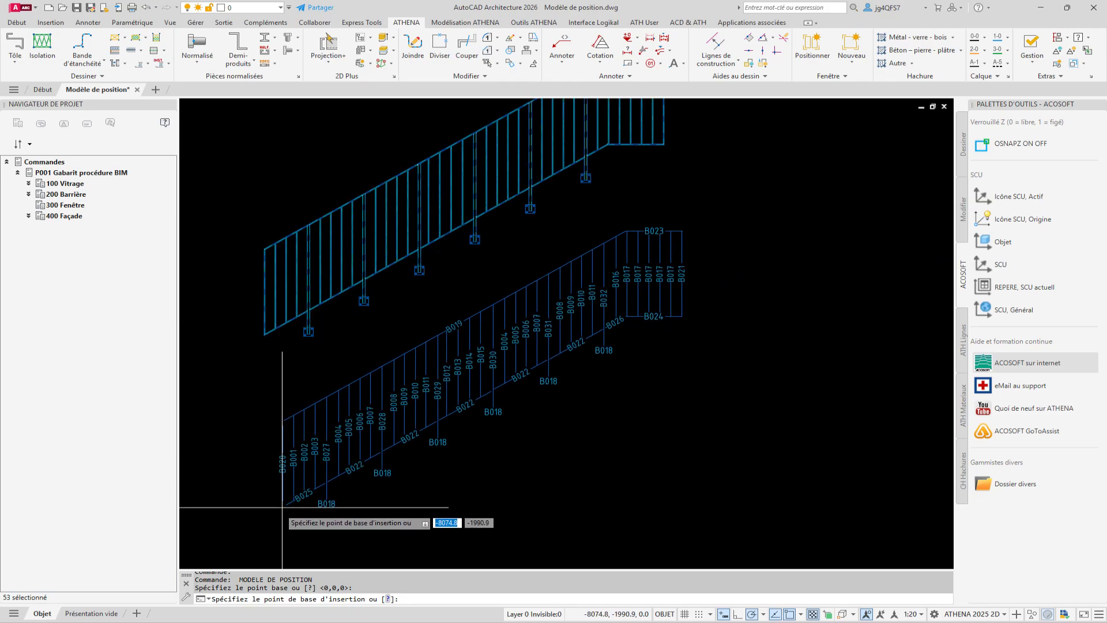
left_click(279, 507)
scroll(326, 371, "up", 2)
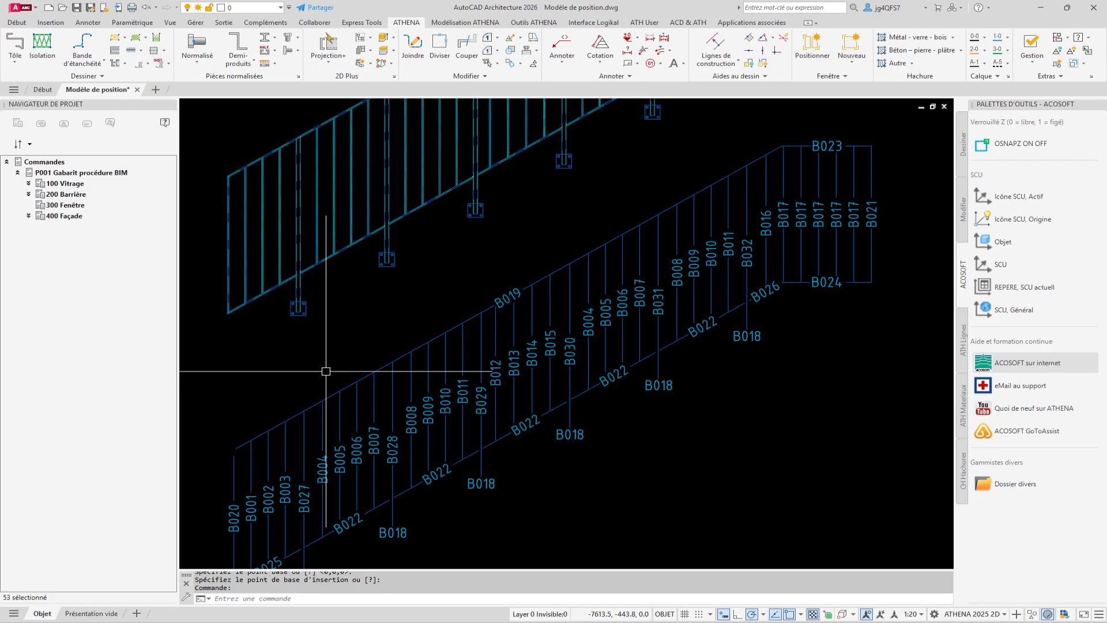
middle_click_drag(373, 344, 386, 246)
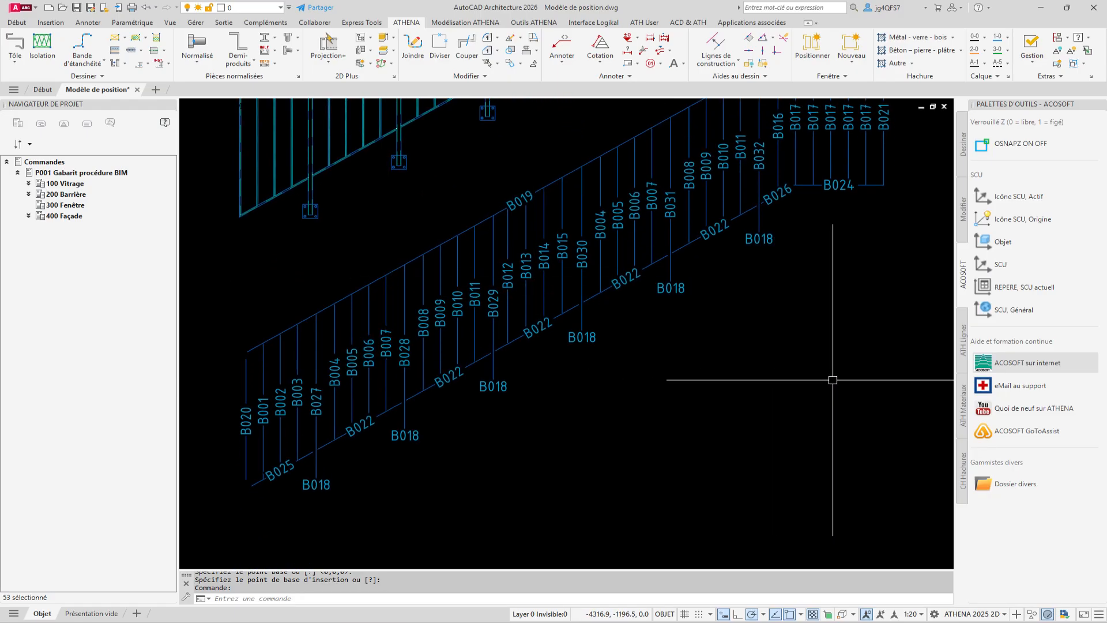
scroll(826, 404, "down", 2)
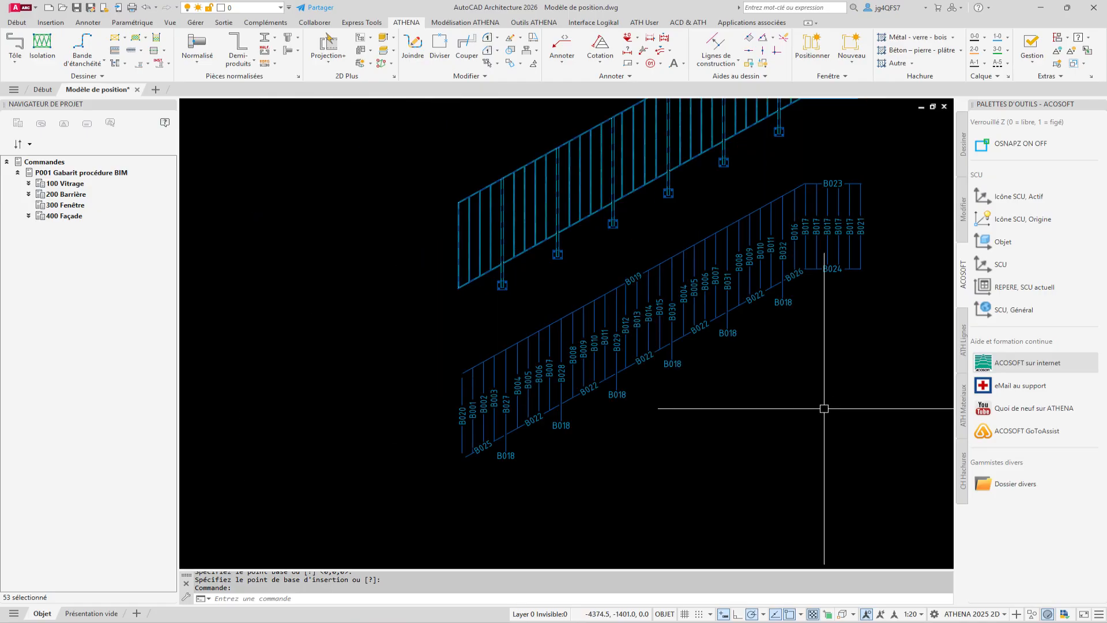
middle_click_drag(853, 408, 772, 476)
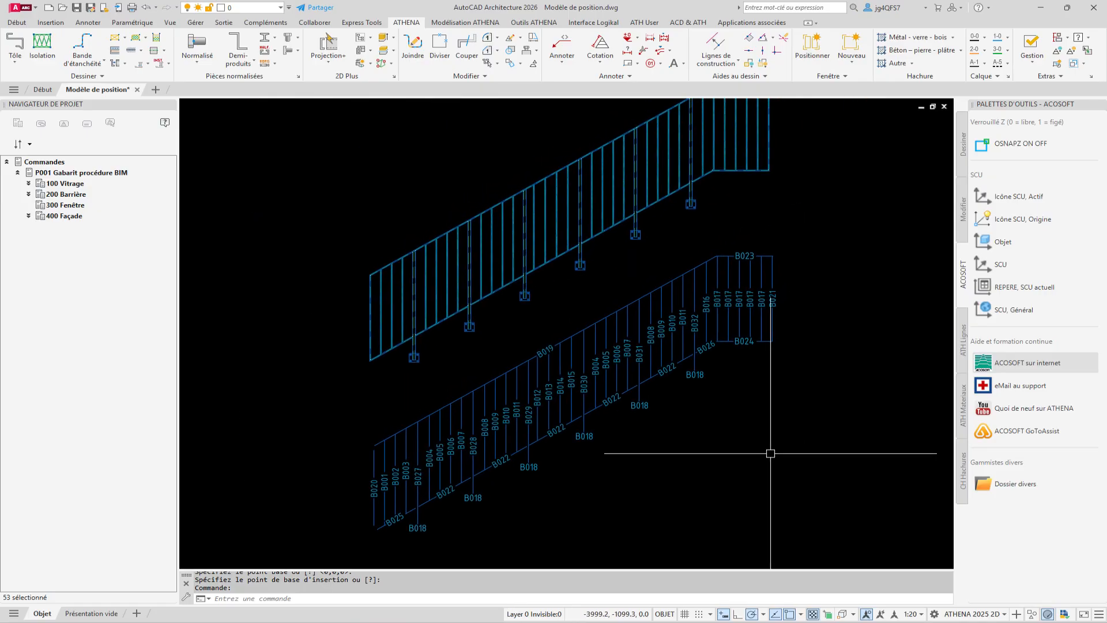
- Create a bar list by positions for 200 Barrière with updated position numbers, and place the table in empty space left of the railings
right_click(64, 197)
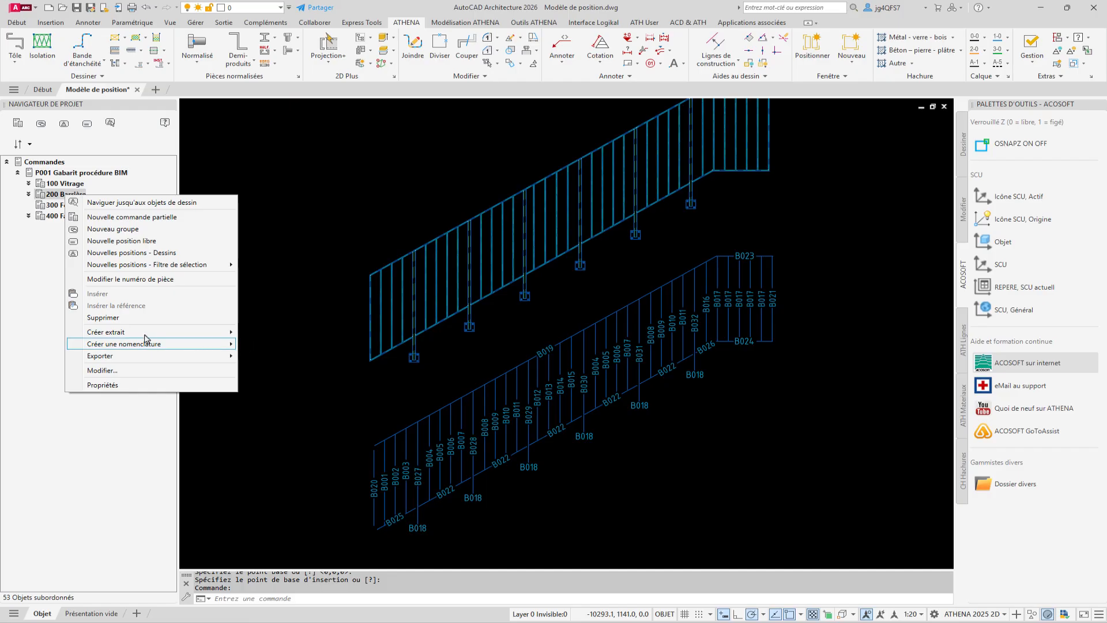
mouse_move(124, 344)
left_click(312, 373)
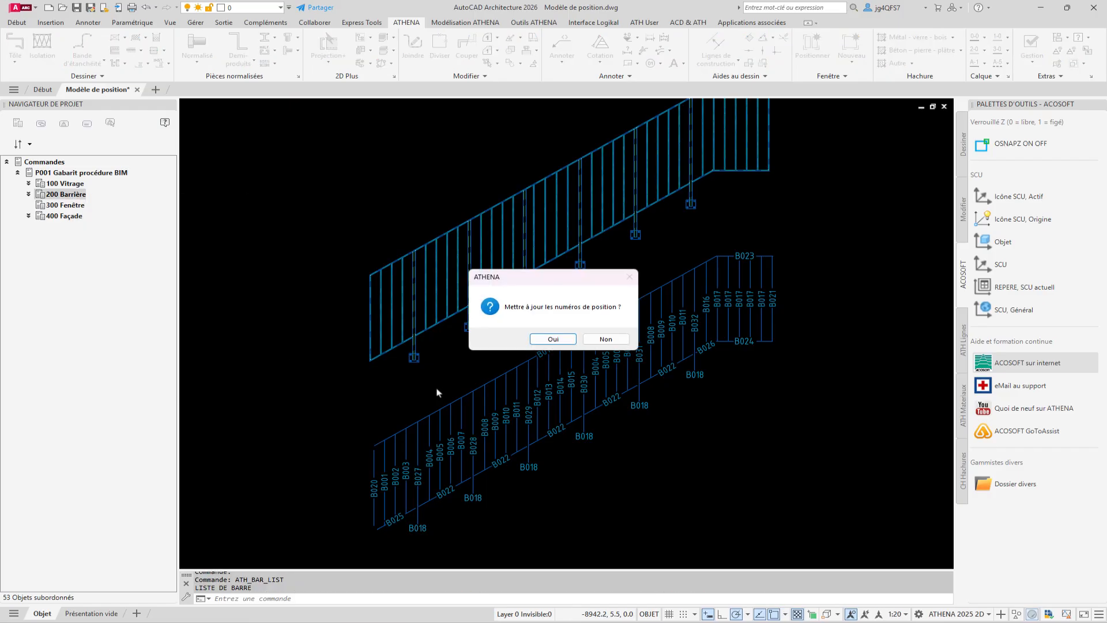
left_click(551, 340)
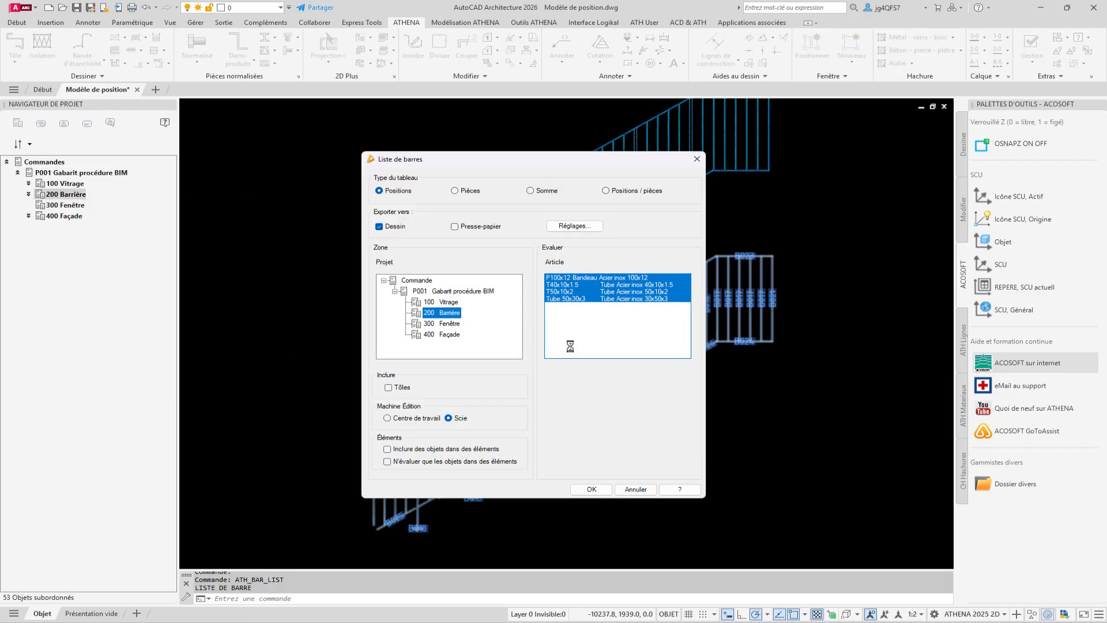
left_click(593, 489)
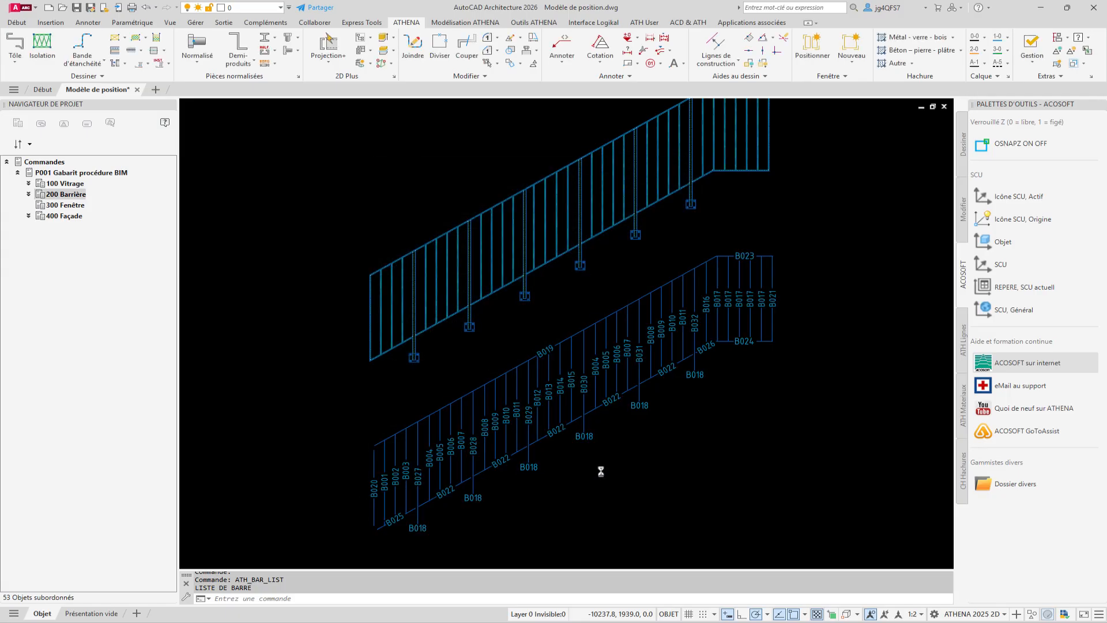
left_click(469, 462)
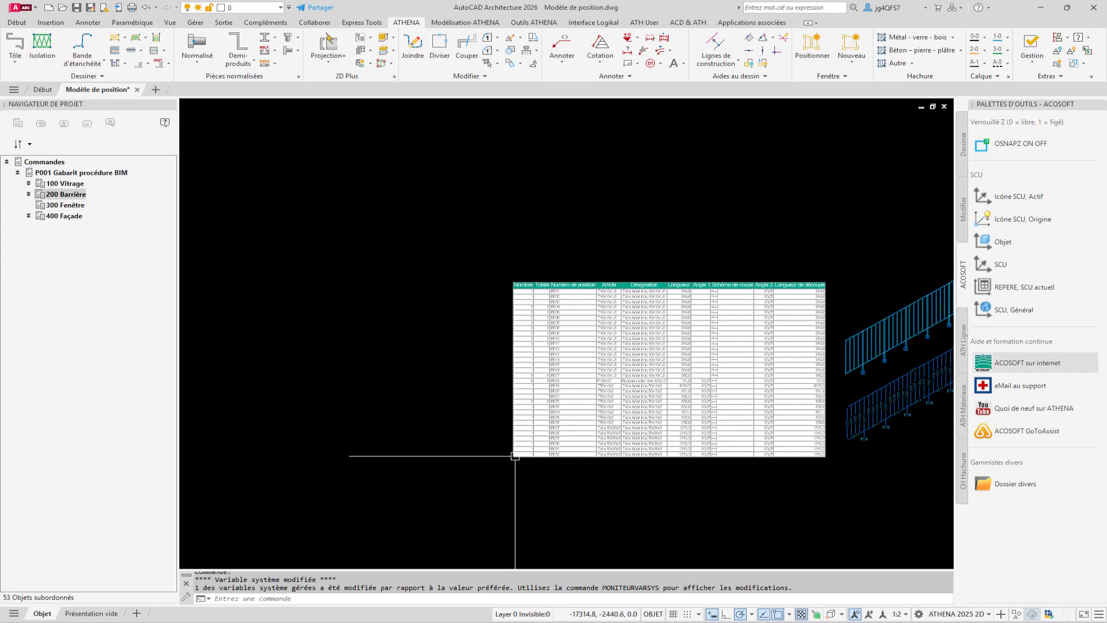
- Compare the bar list's position numbers and lengths with the position labels on the railing model
scroll(646, 507, "up", 4)
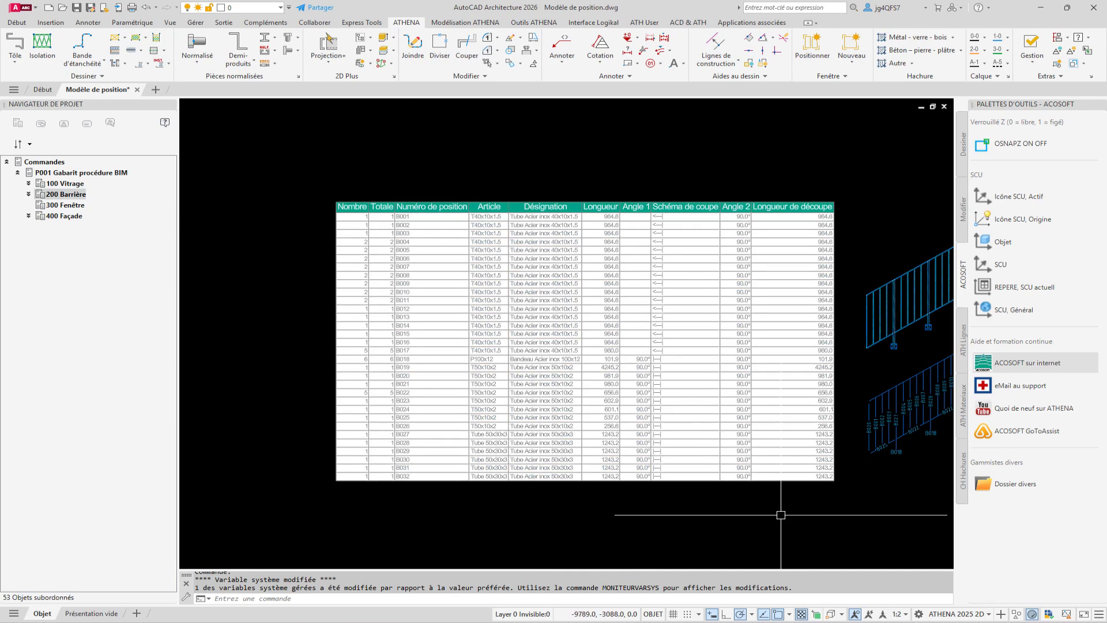
middle_click_drag(822, 513, 383, 473)
scroll(453, 369, "up", 4)
middle_click_drag(576, 356, 494, 371)
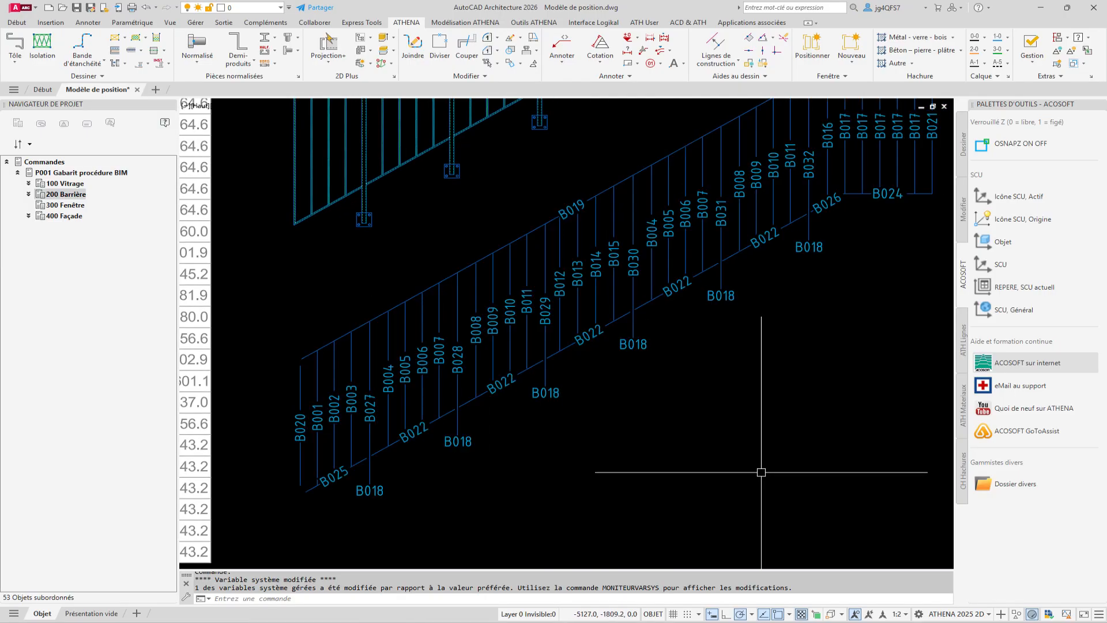
scroll(762, 473, "down", 2)
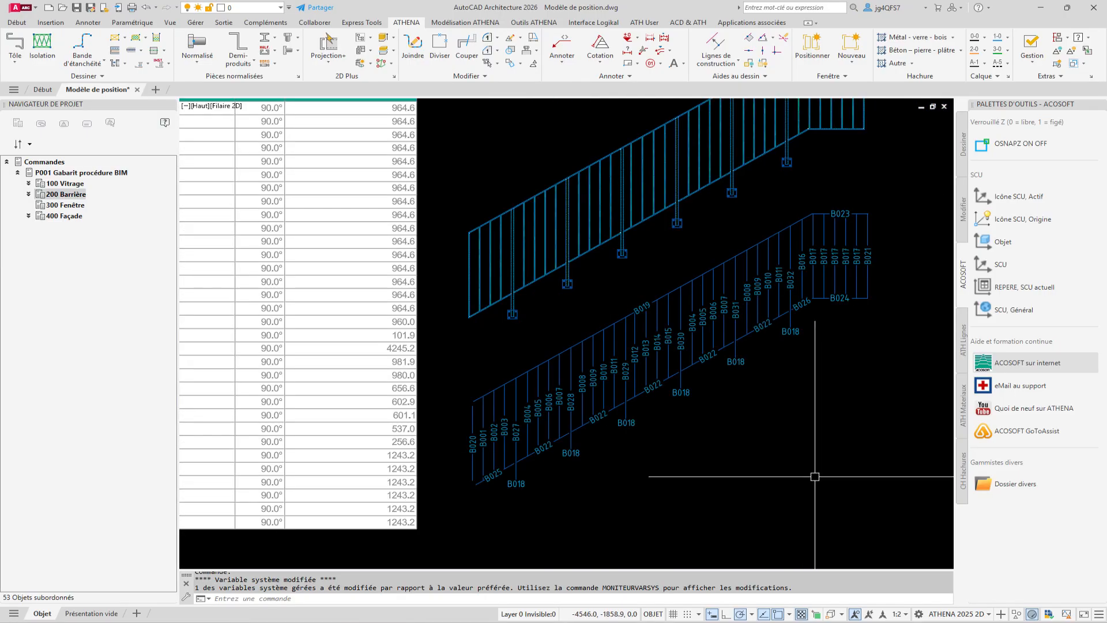
scroll(509, 391, "down", 3)
scroll(940, 383, "up", 1)
scroll(677, 256, "up", 2)
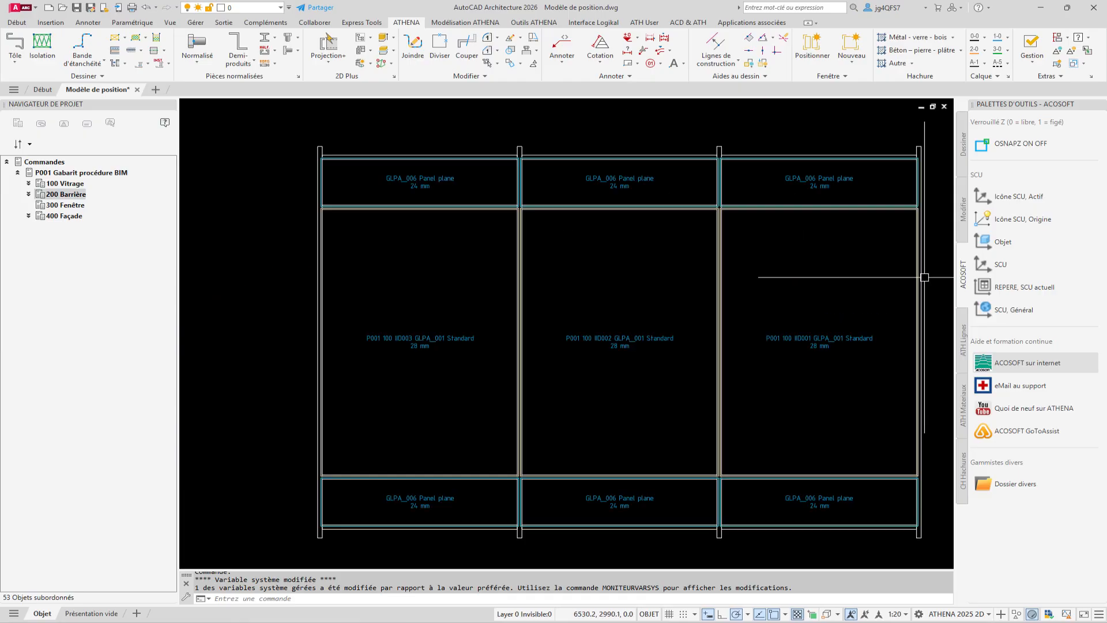
- Add the six unassigned GLPA_006 panels above and below the glazing as new drawing positions in sub-order 100 Vitrage
middle_click_drag(919, 283, 866, 268)
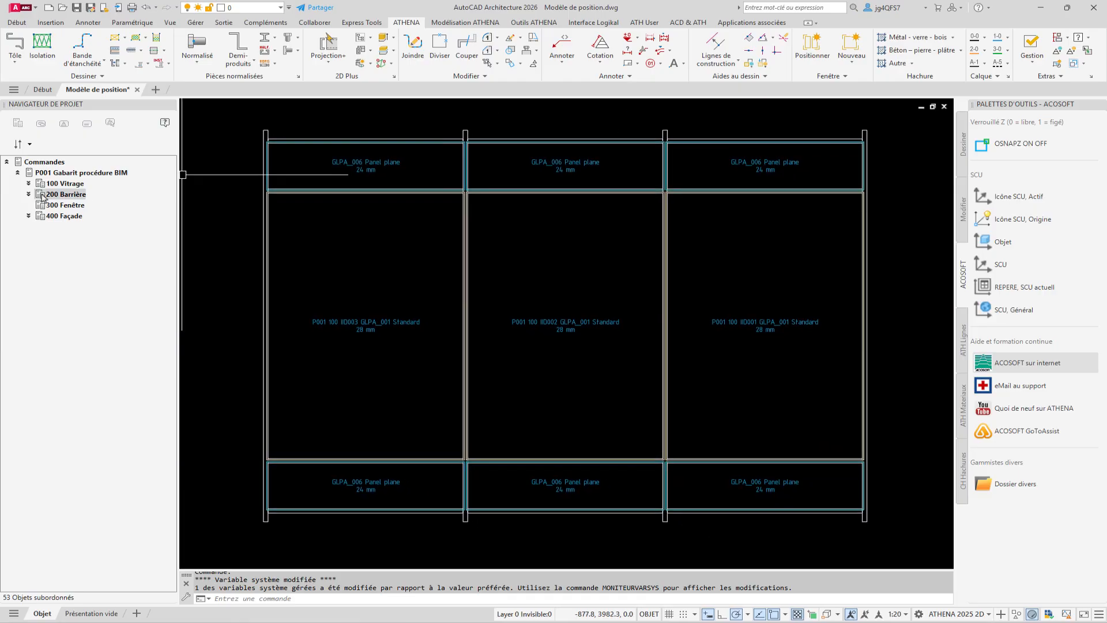
left_click(56, 184)
right_click(57, 186)
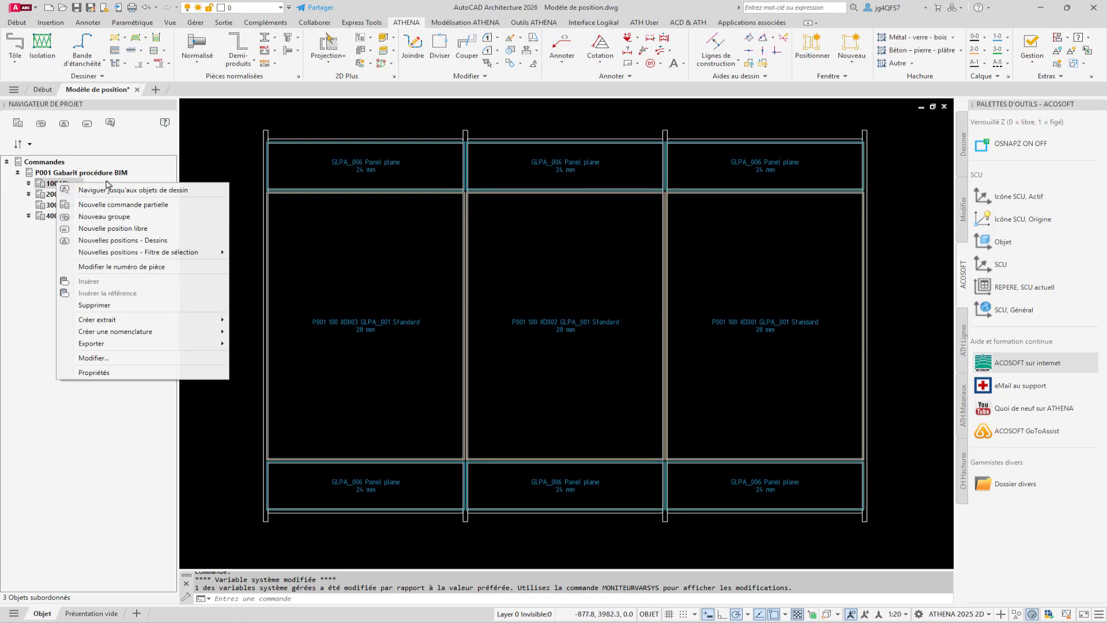
left_click(140, 242)
left_click(882, 109)
left_click(249, 531)
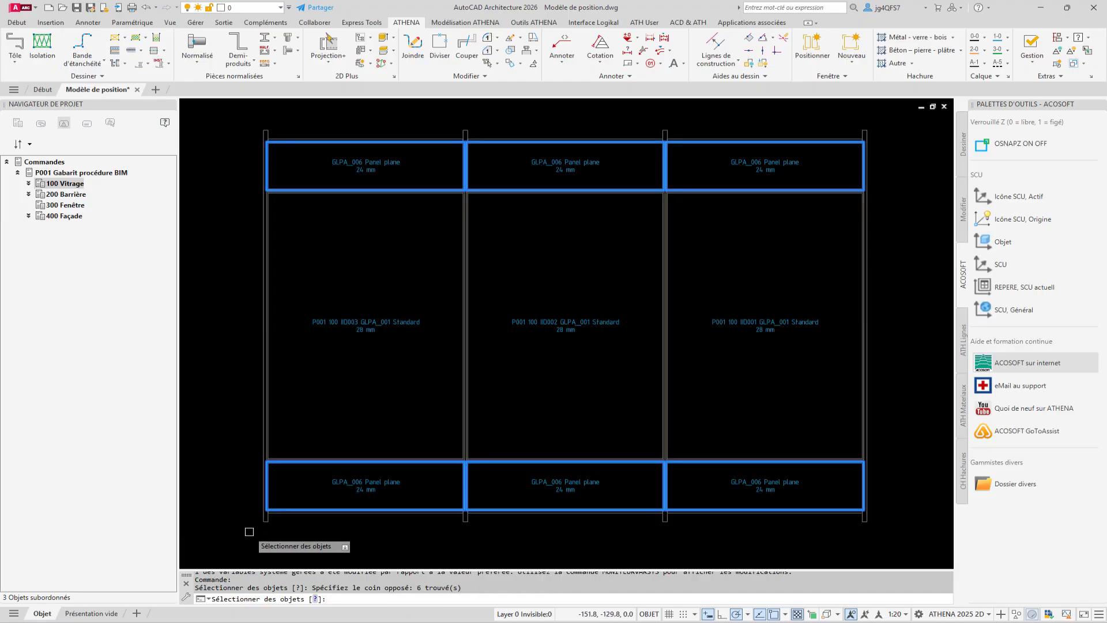
key("Return")
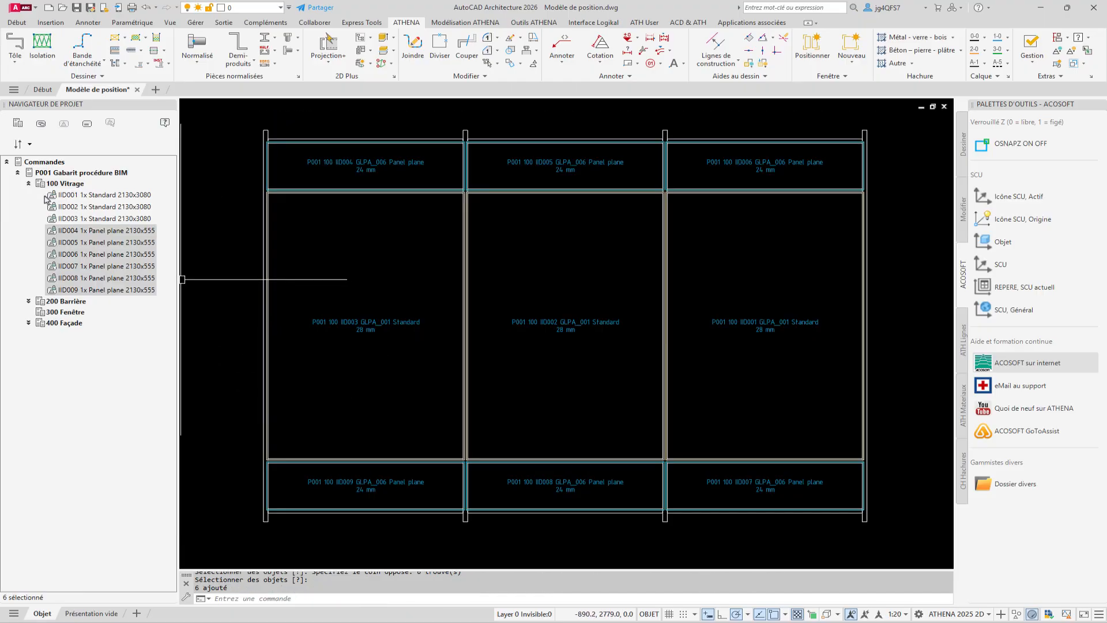
left_click(28, 184)
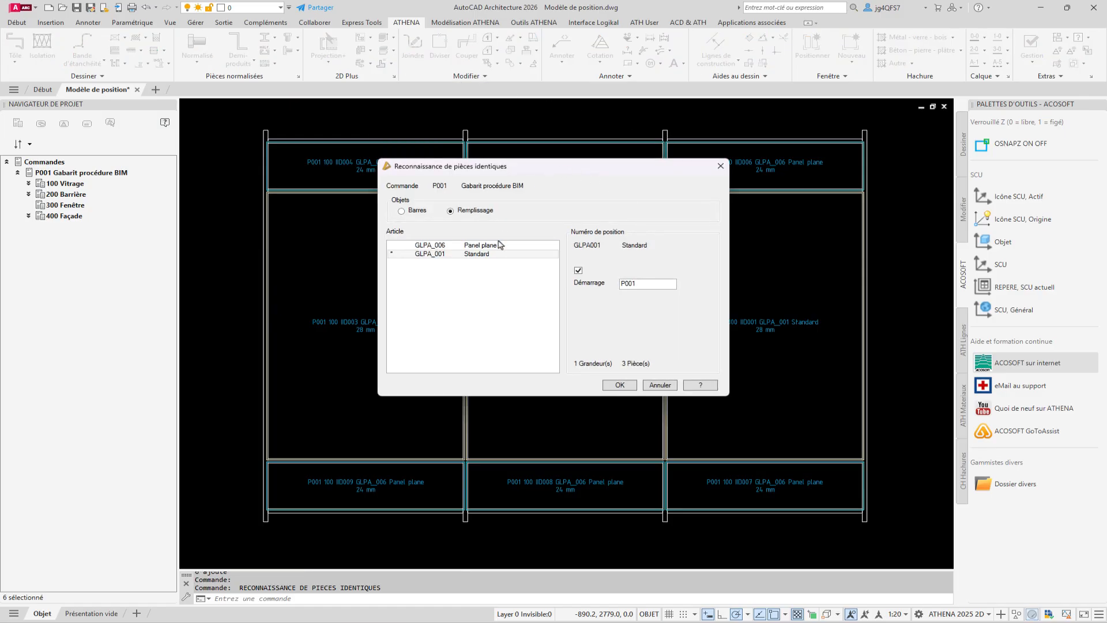
- Run identical part recognition on the infill, enabling position numbering for article GLPA_006 Panel plane
left_click(396, 246)
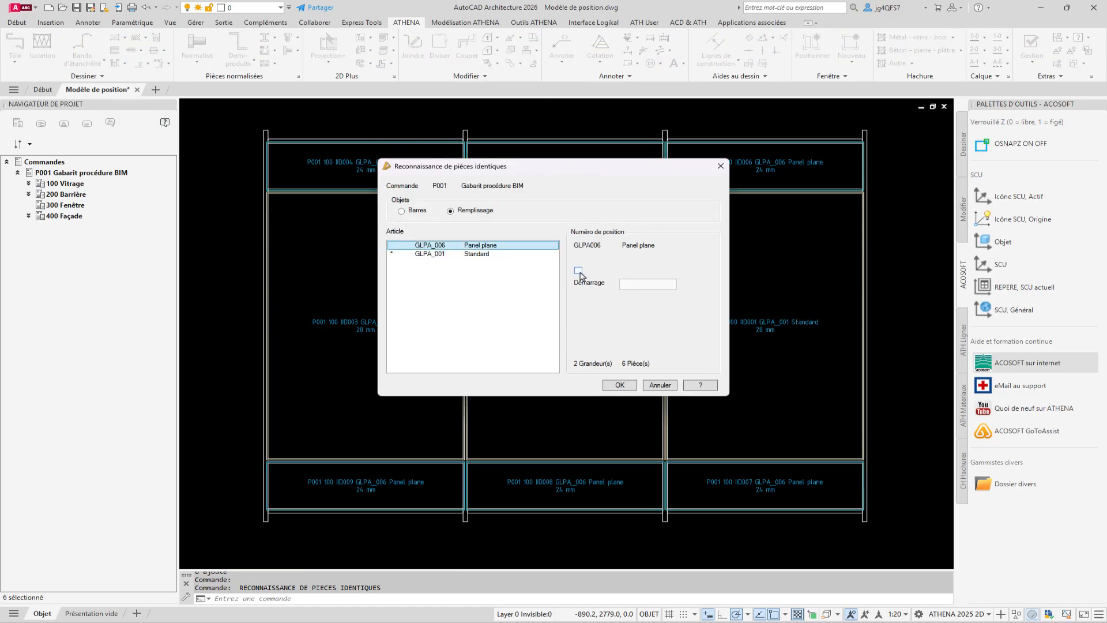
left_click(579, 271)
left_click(625, 389)
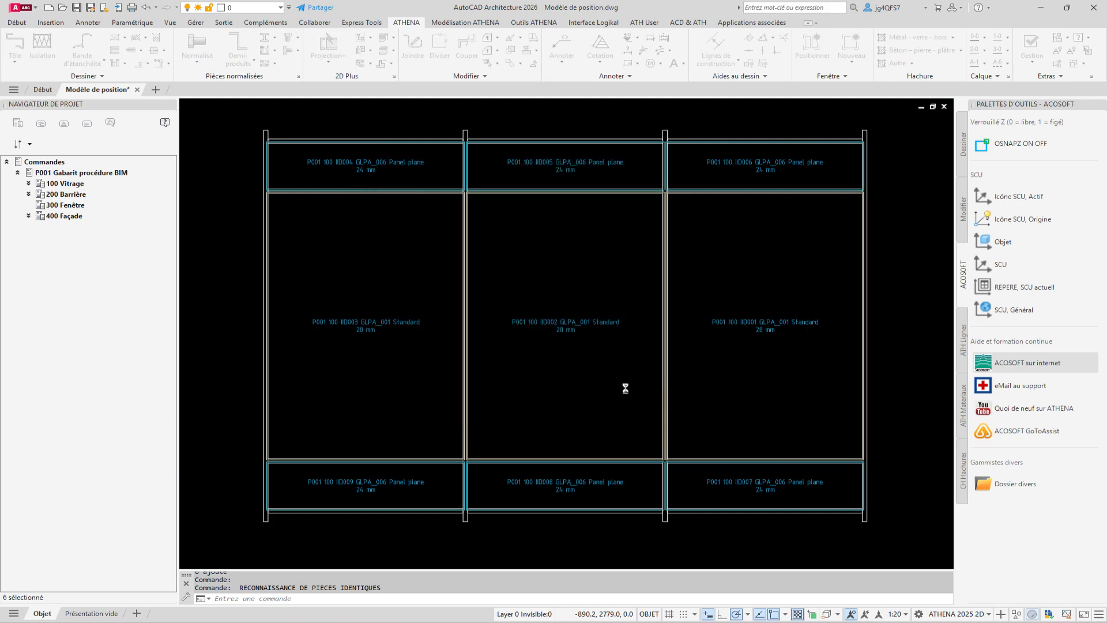
- Create a position model of sub-order 100 Vitrage with Position labels, infill and edited contour, and place it below the original glazing
left_click(389, 67)
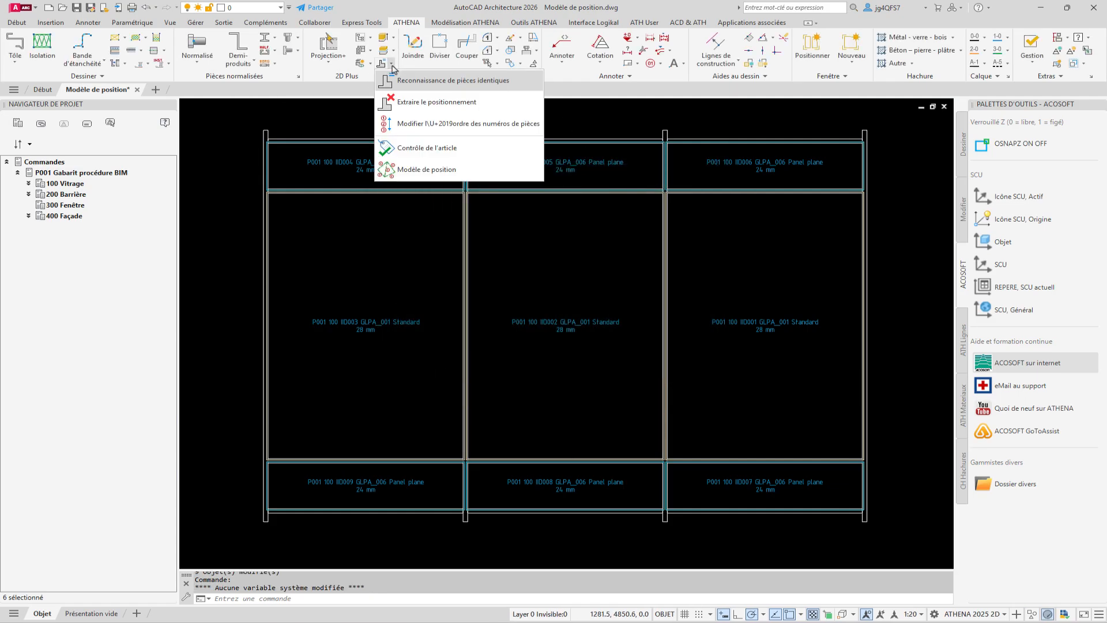
left_click(398, 170)
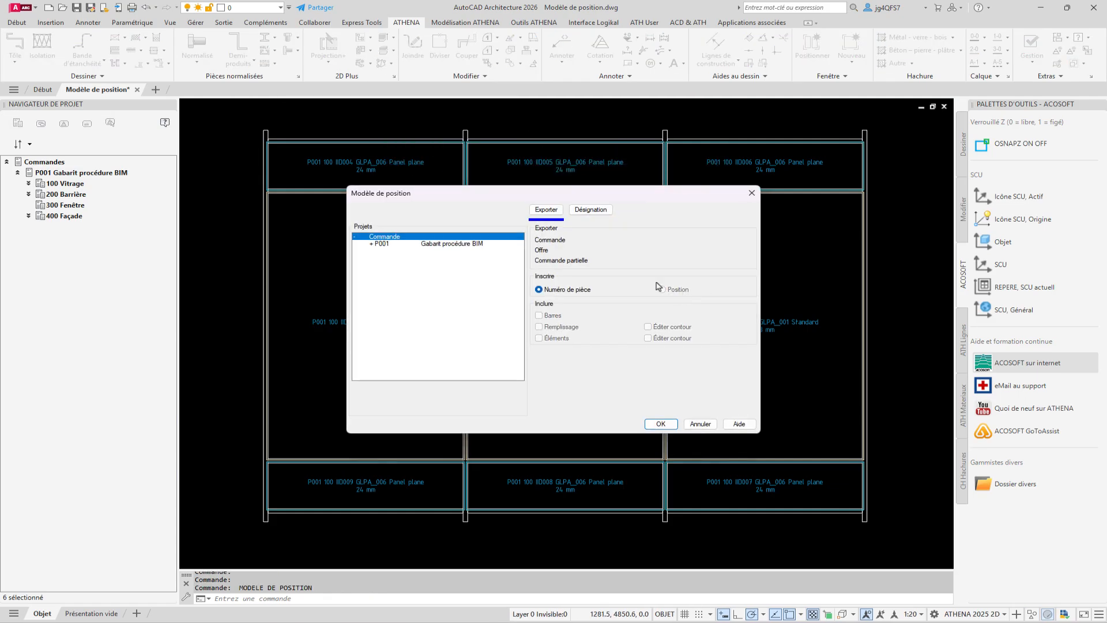
double_click(452, 245)
left_click(406, 258)
left_click(409, 251)
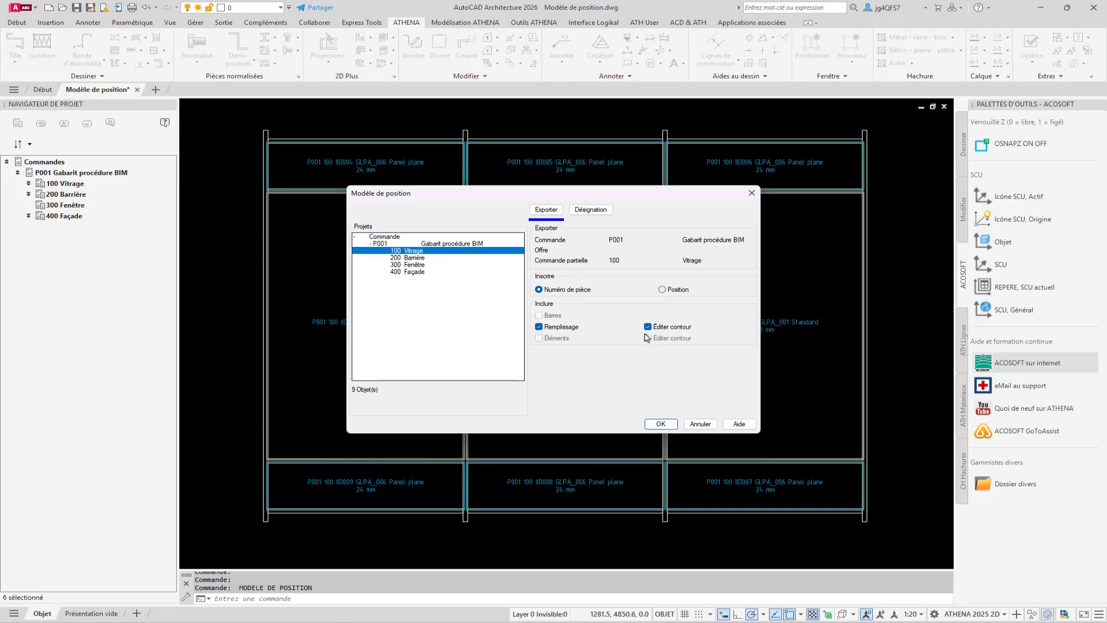
left_click(683, 306)
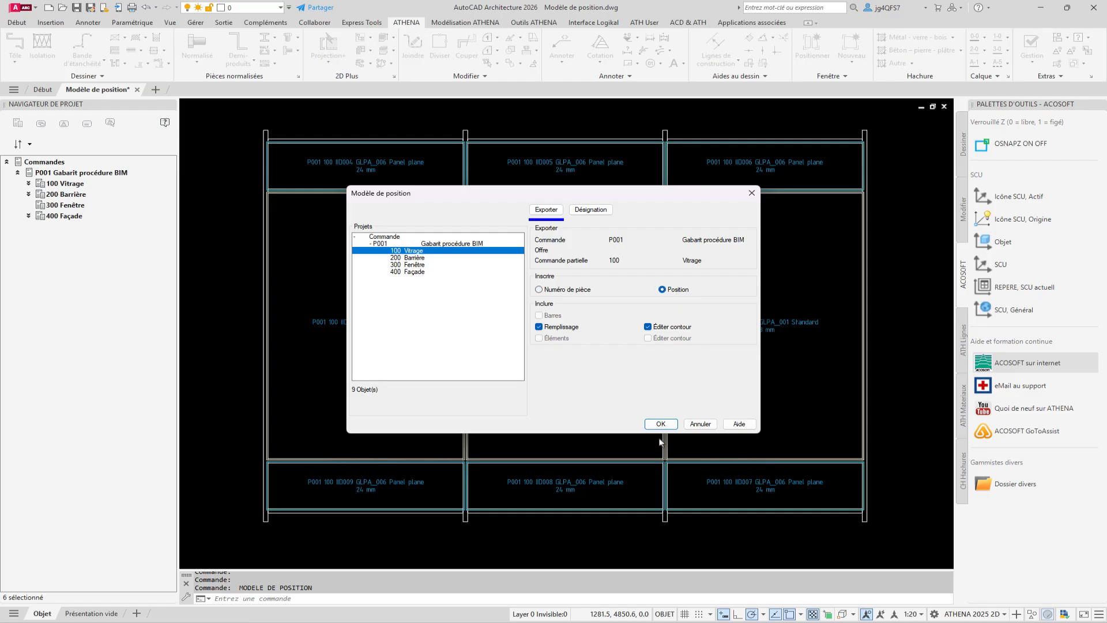
left_click(658, 425)
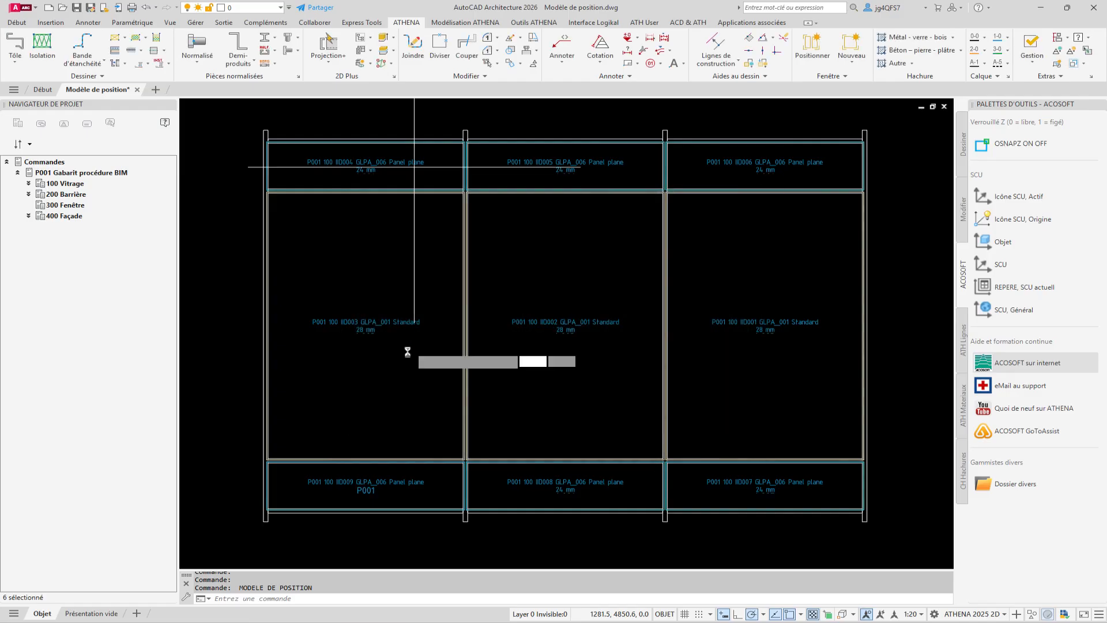
left_click(266, 518)
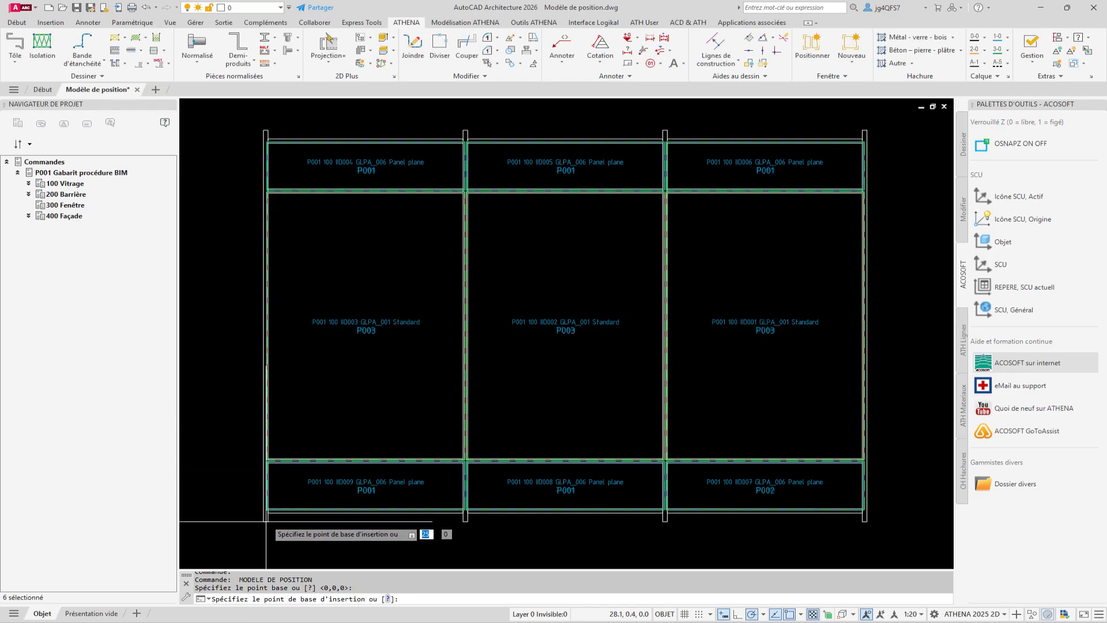
left_click(294, 530)
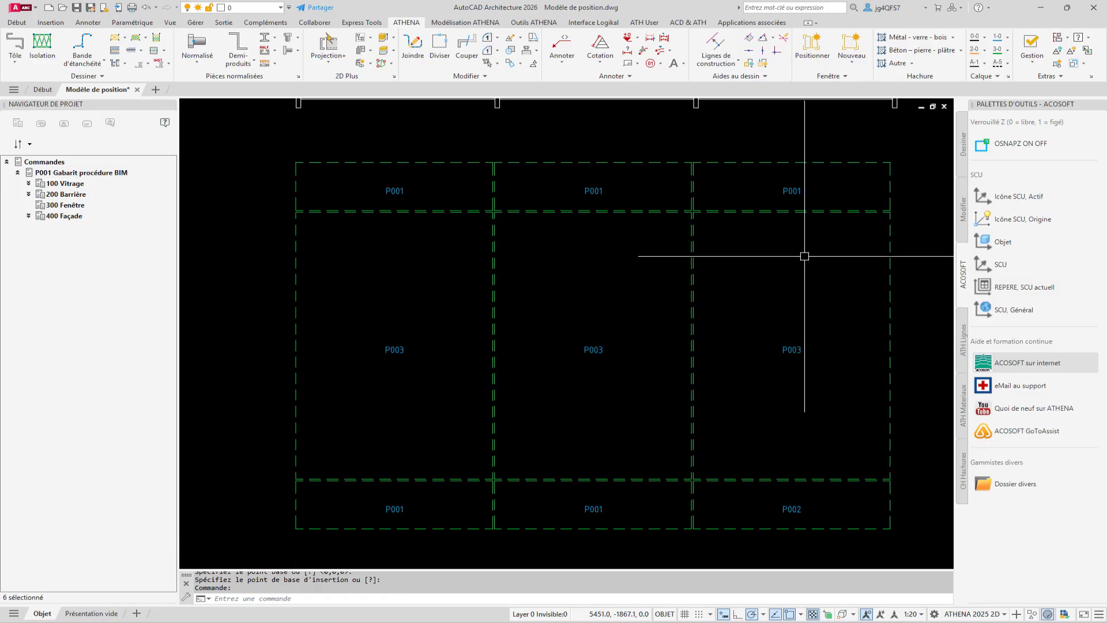
- Display the square window in the Conceptual visual style from an oblique 3D view
scroll(394, 398, "down", 3)
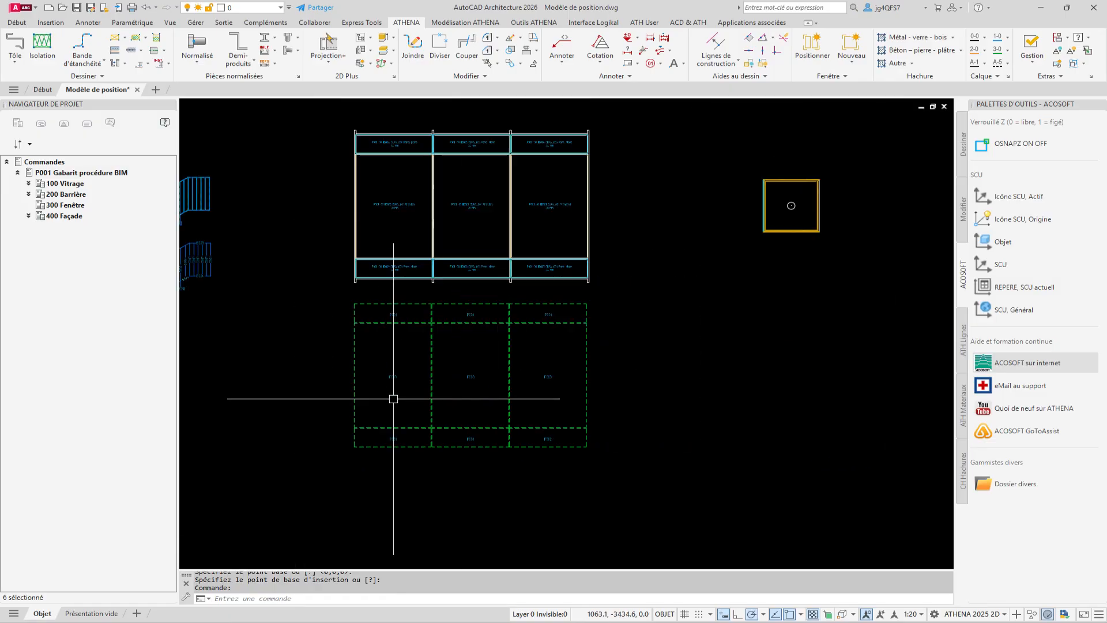
scroll(672, 265, "up", 1)
scroll(672, 266, "up", 4)
left_click(229, 106)
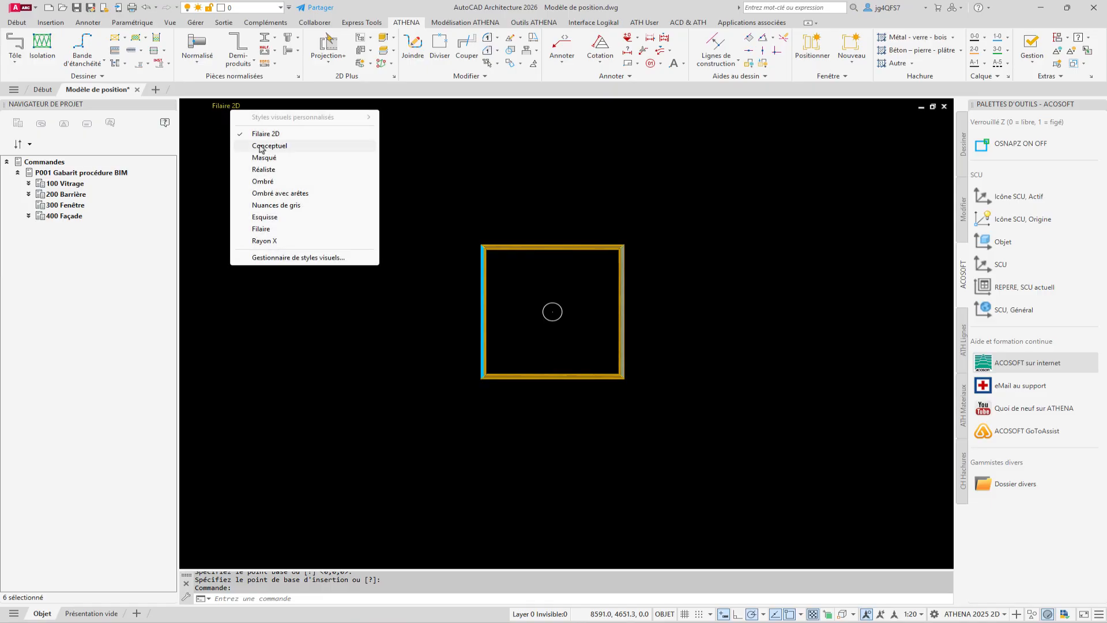
left_click(262, 172)
scroll(438, 360, "up", 3)
middle_click_drag(477, 383, 523, 414, "shift")
- Add all the window's bars and its infill as new drawing positions in sub-order 300 Fenêtre
right_click(69, 205)
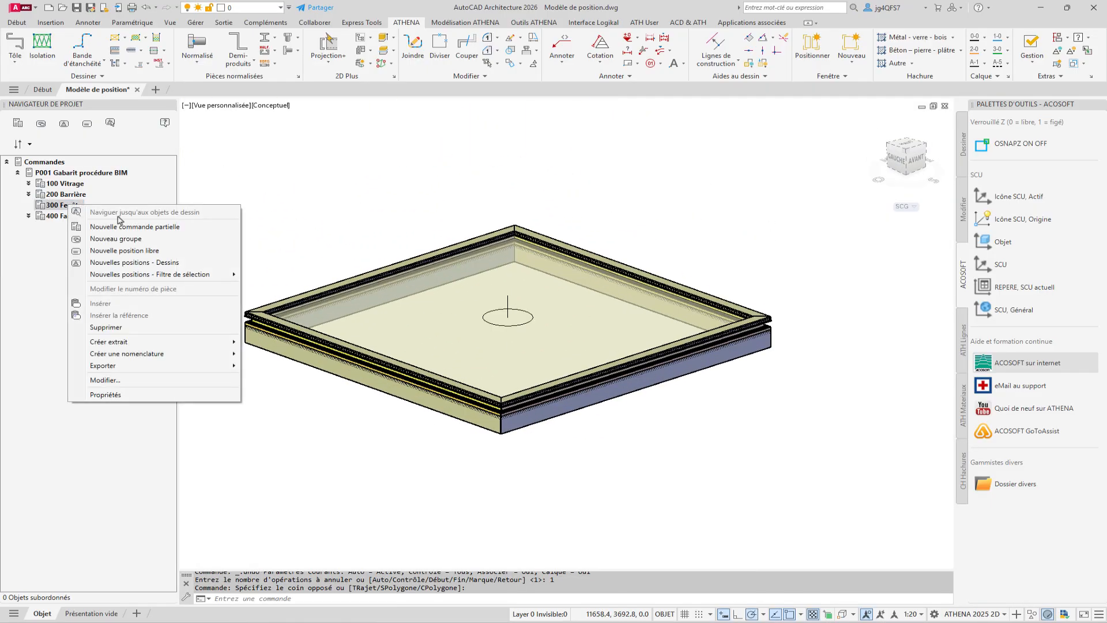
left_click(168, 266)
left_click(805, 187)
left_click(181, 565)
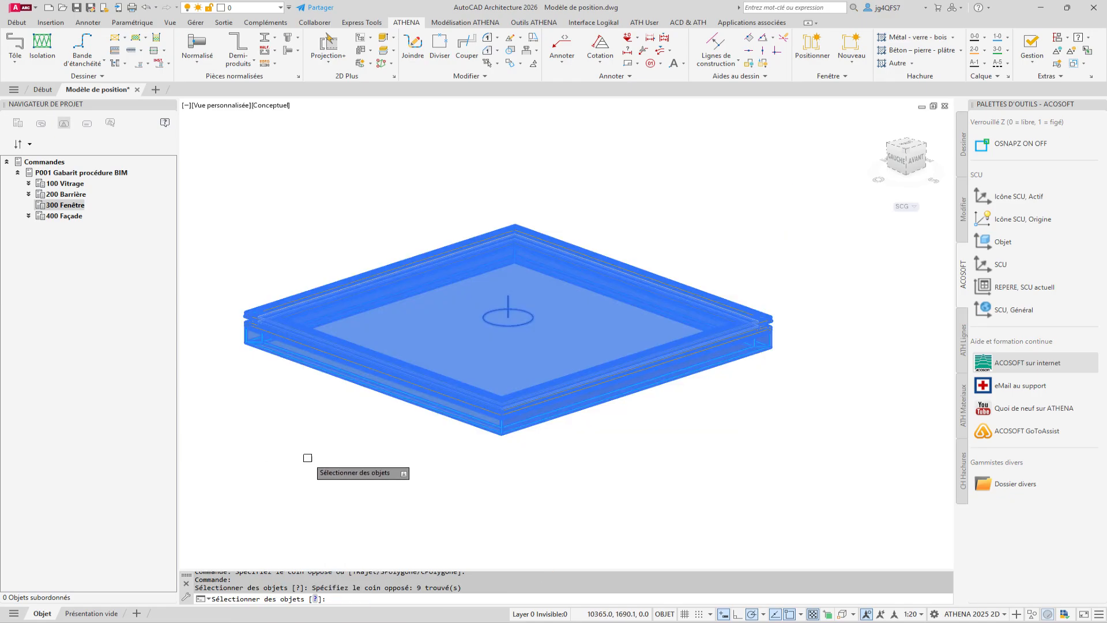
key("Return")
- Start identical part recognition for bars and enable position numbering for Mullion 85mm, Cover profile 15mm and Pressure plate profile
left_click(391, 63)
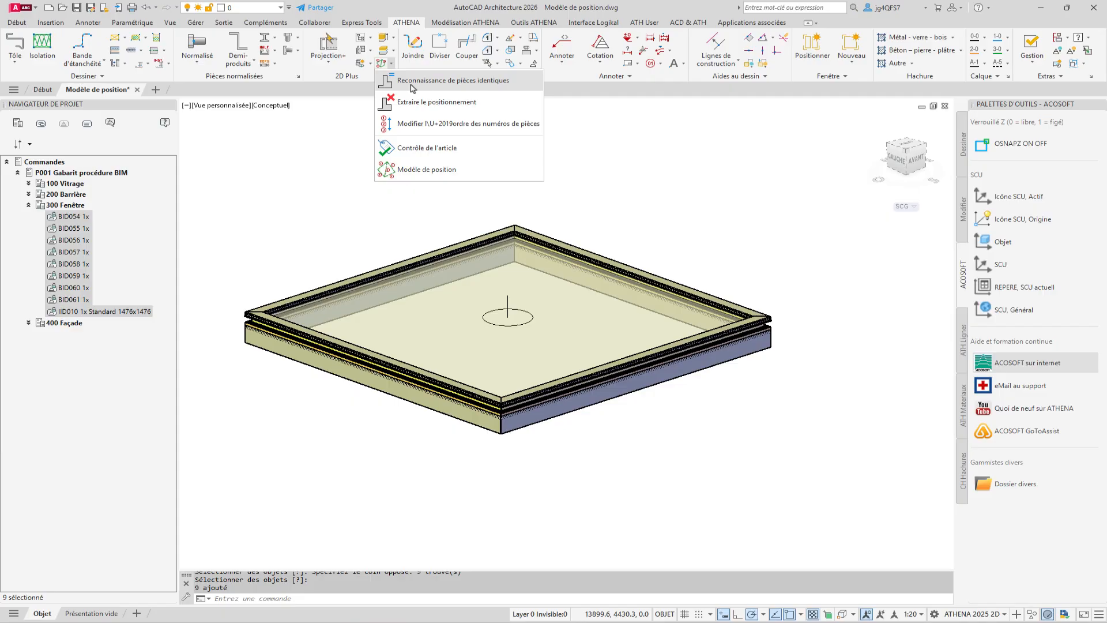
left_click(413, 85)
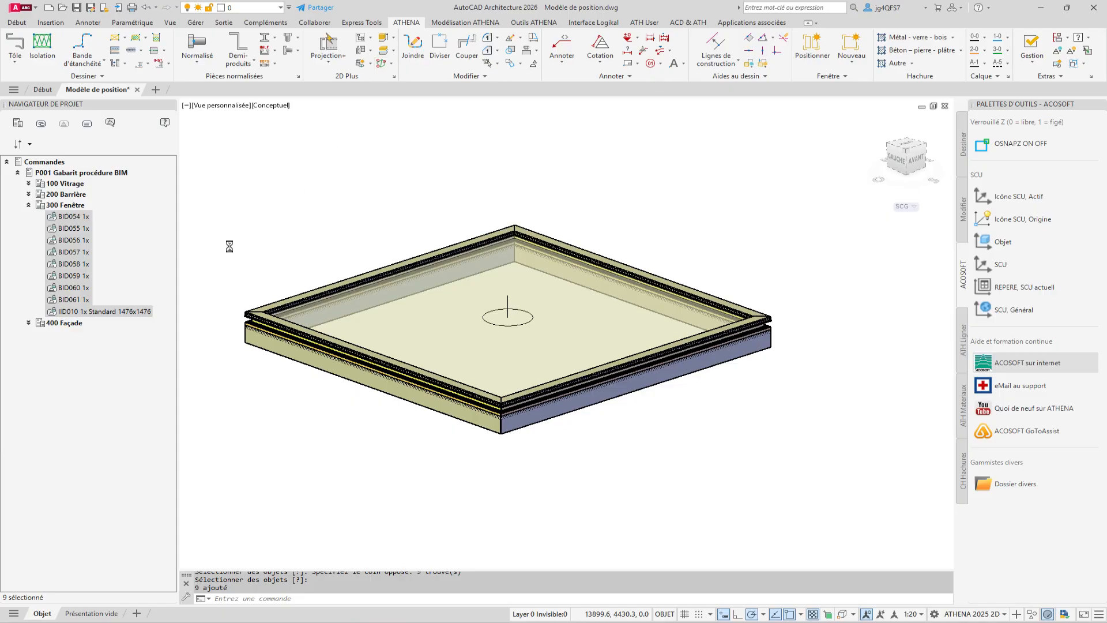
left_click(403, 211)
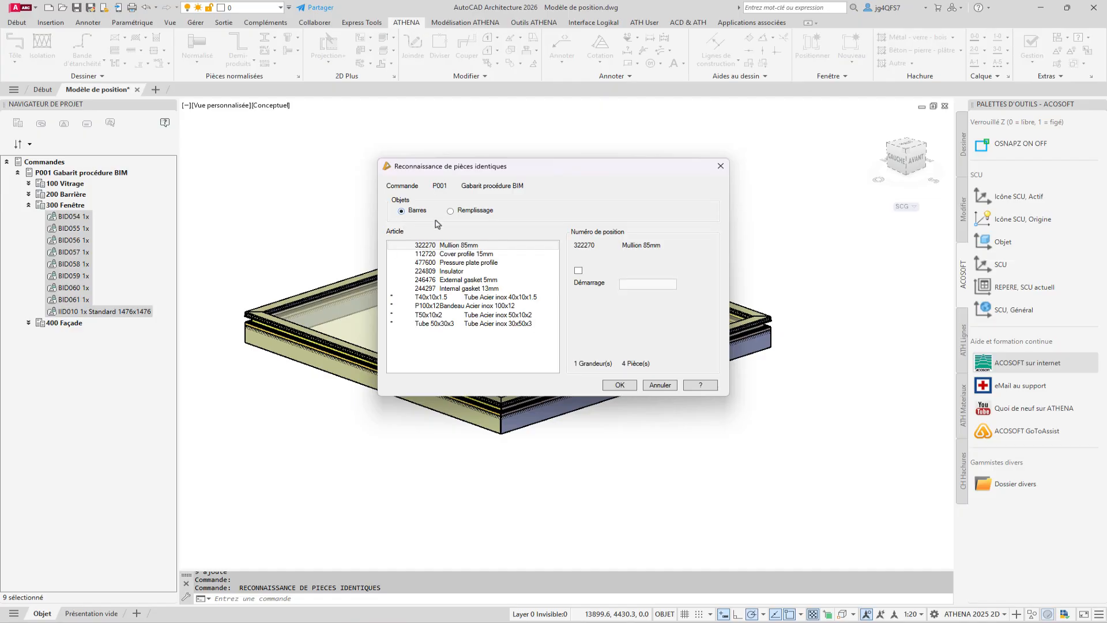
left_click(581, 272)
left_click(489, 255)
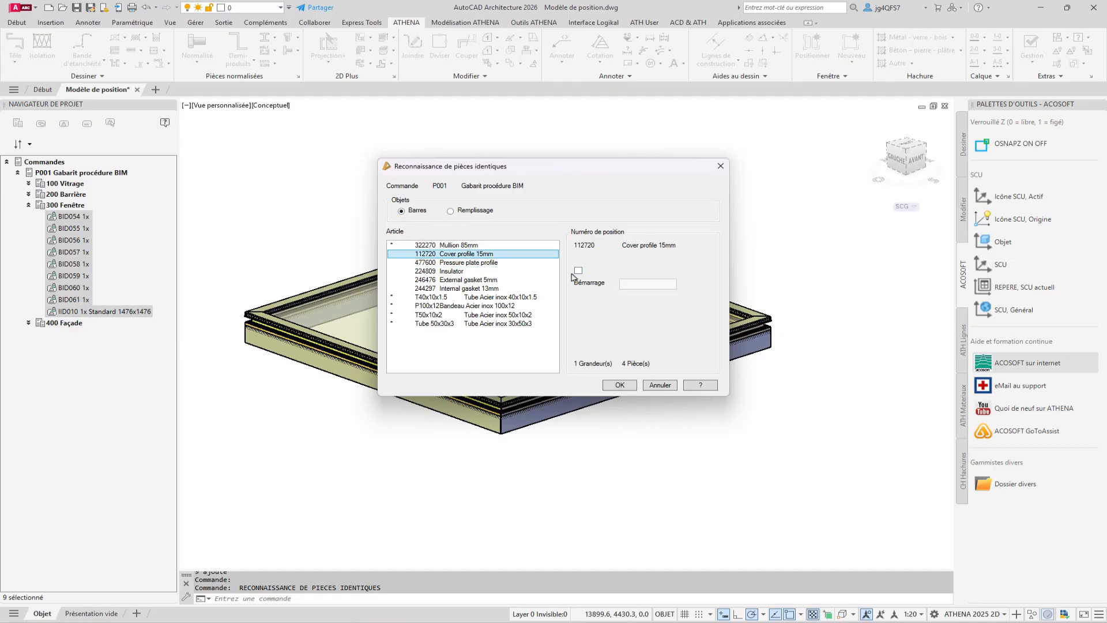
left_click(577, 272)
left_click(479, 262)
left_click(578, 271)
- Enable position numbering for Insulator, External gasket 5mm and Internal gasket 13mm, and apply the identical part recognition
left_click(478, 271)
left_click(578, 271)
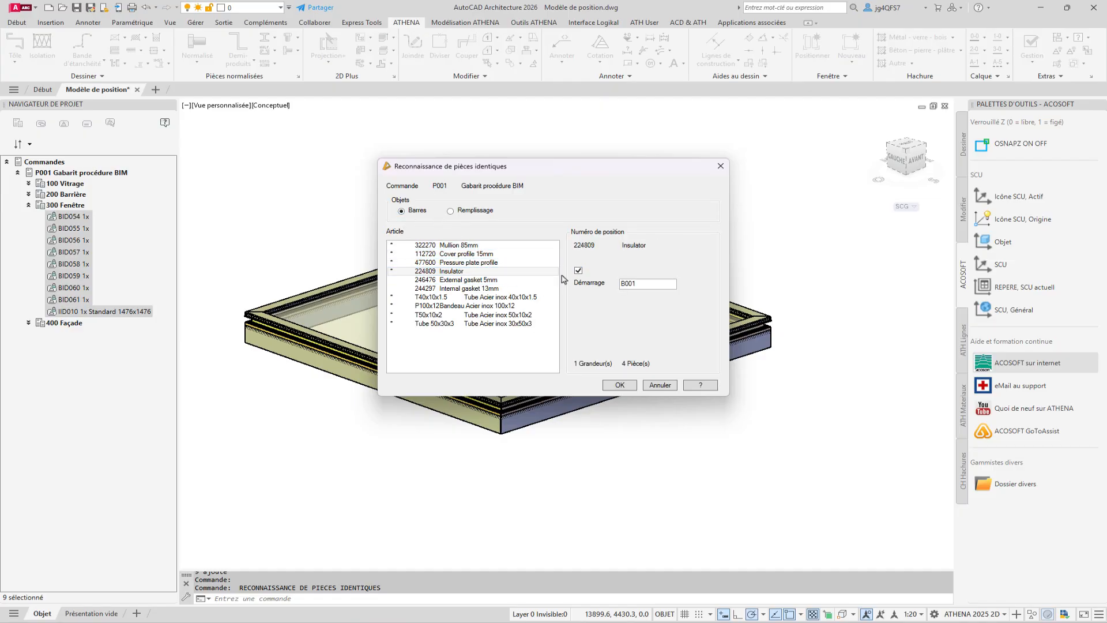
left_click(479, 279)
left_click(578, 271)
left_click(472, 289)
left_click(578, 271)
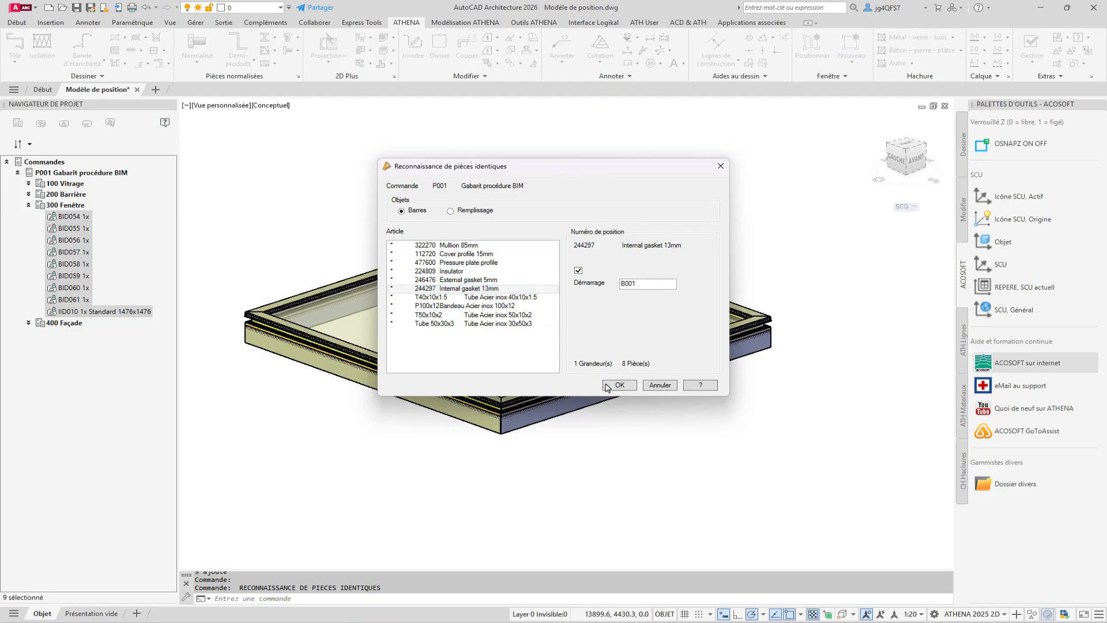
left_click(620, 385)
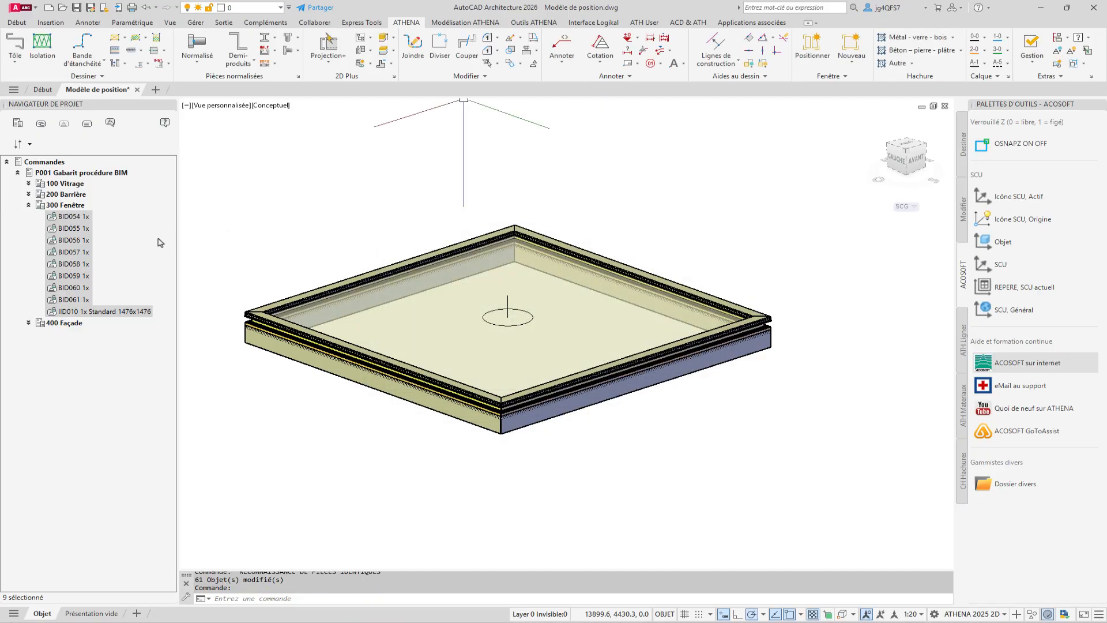
- Create a position model of sub-order 300 Fenêtre with Position labels, bars and edited contour but no infill, placed below the window
left_click(391, 63)
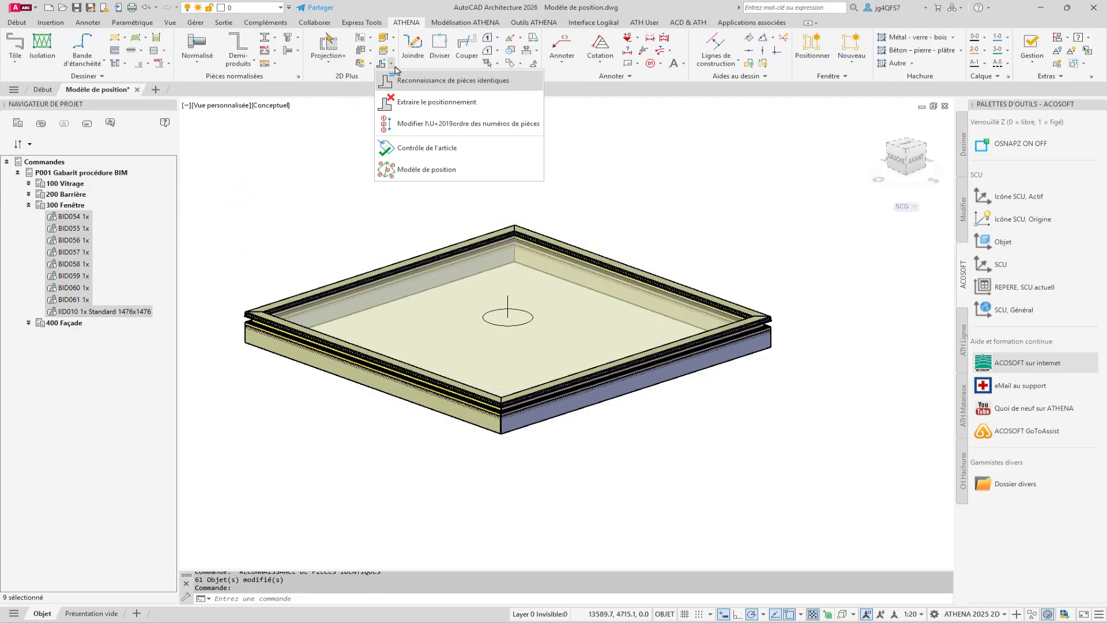
left_click(444, 168)
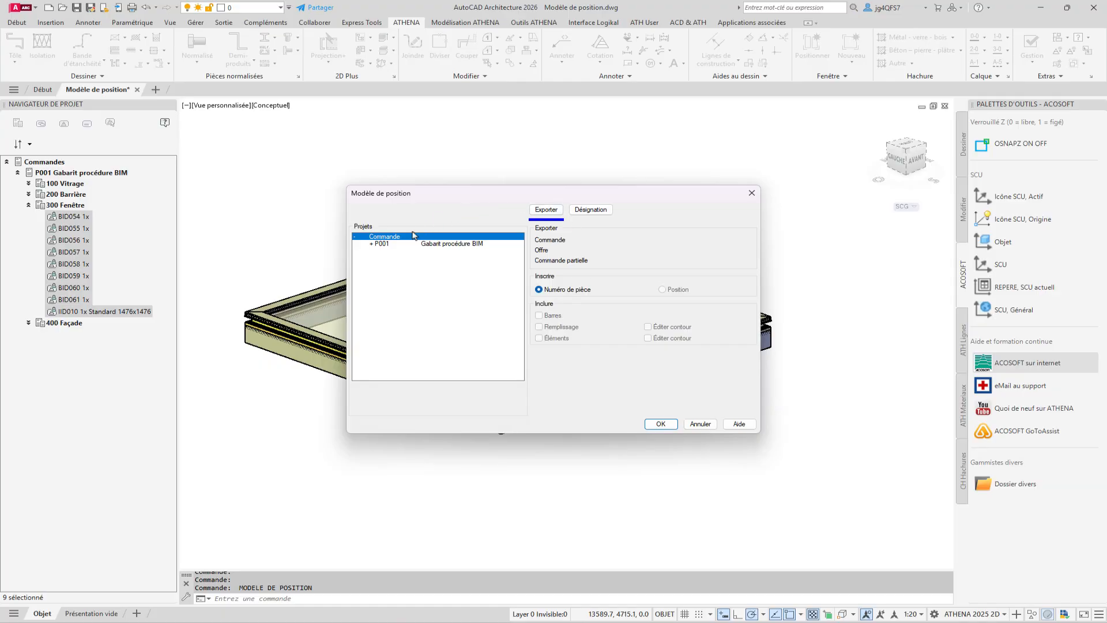
left_click(397, 264)
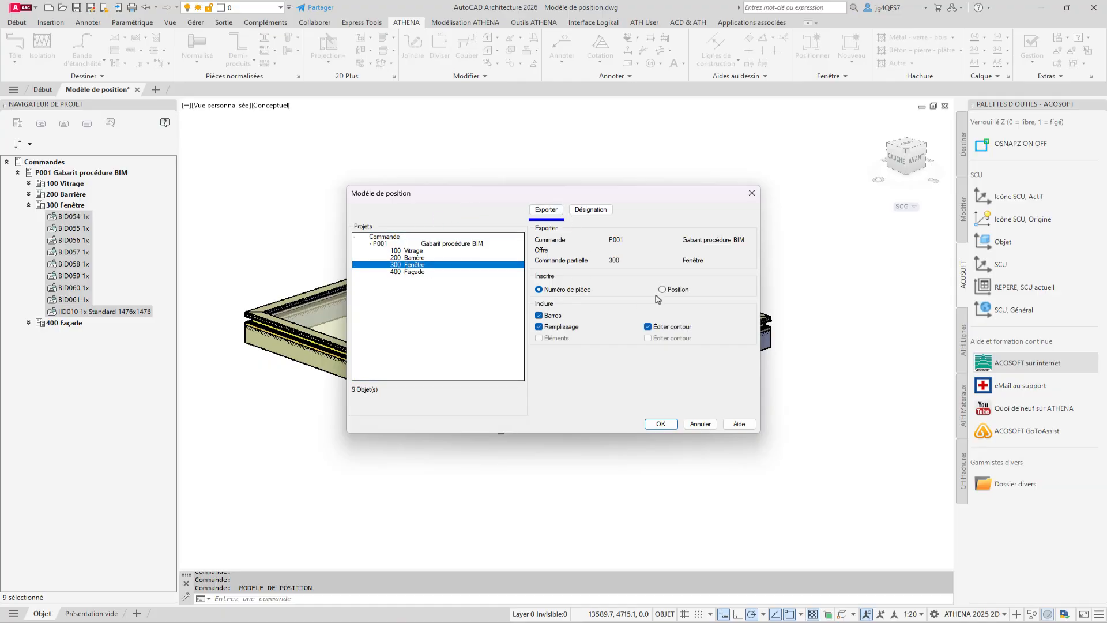
left_click(571, 329)
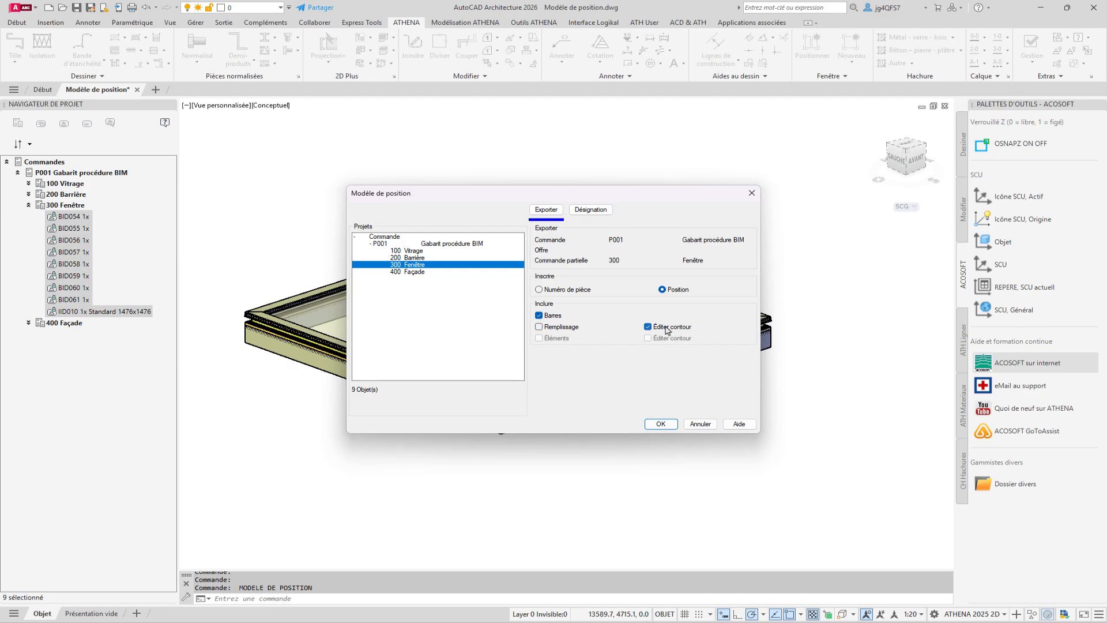
left_click(661, 424)
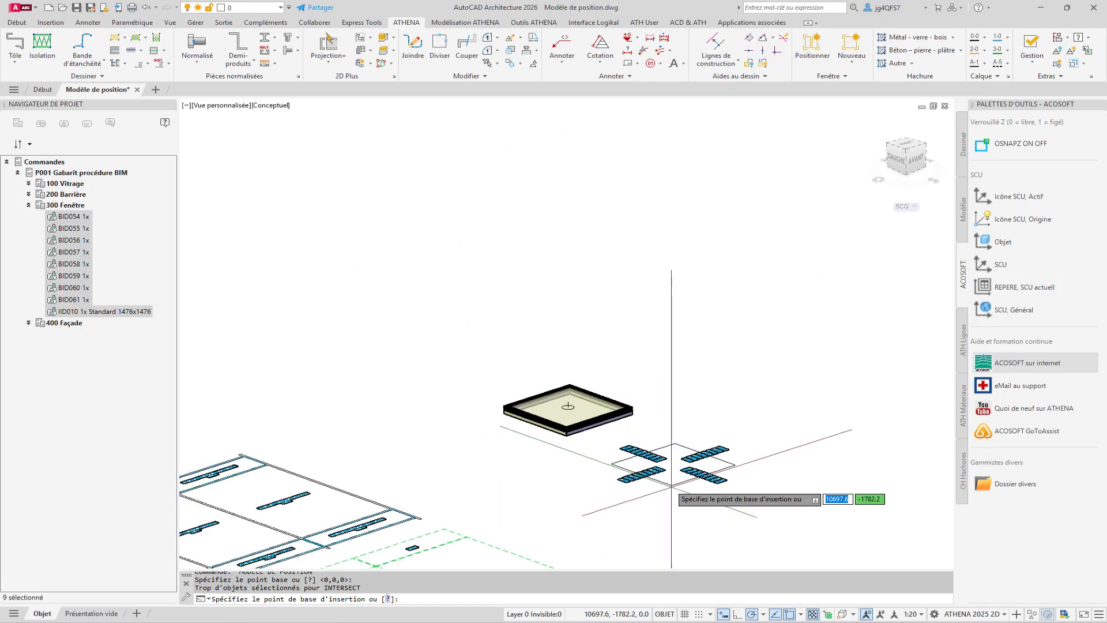
- Show the labelled window position model from the top and set the visual style to Filaire 2D
left_click(907, 143)
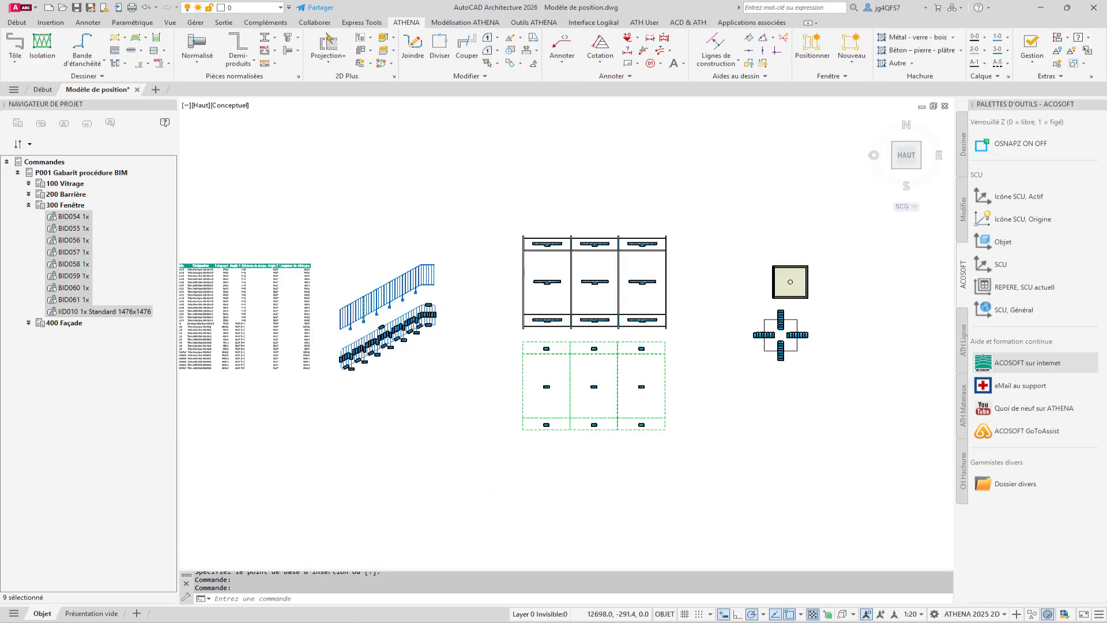
scroll(805, 335, "up", 4)
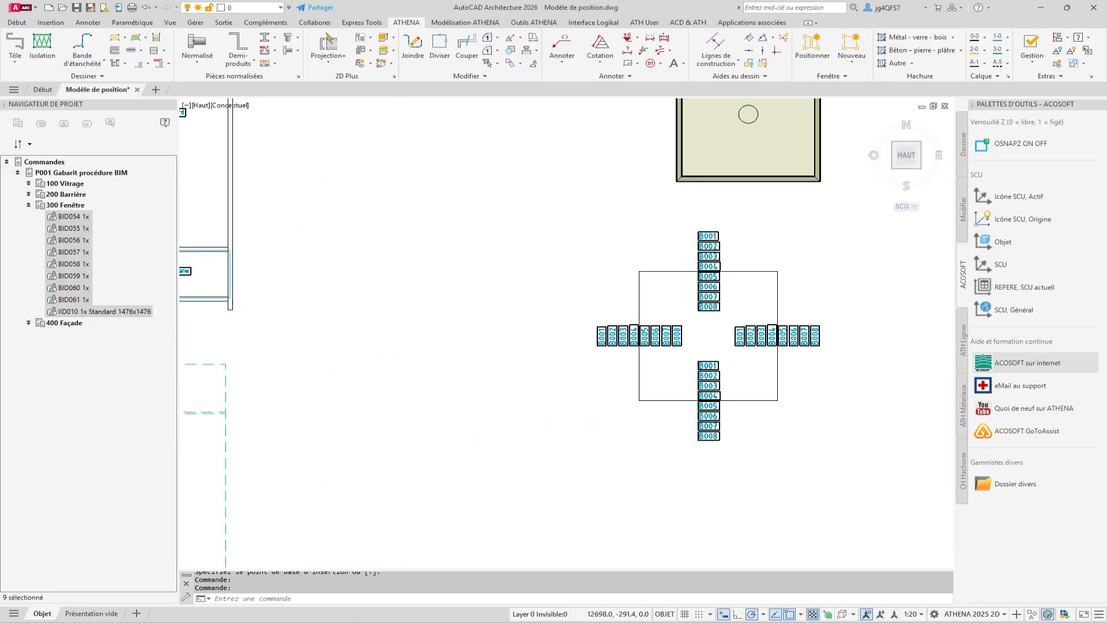
scroll(805, 336, "up", 1)
left_click(229, 105)
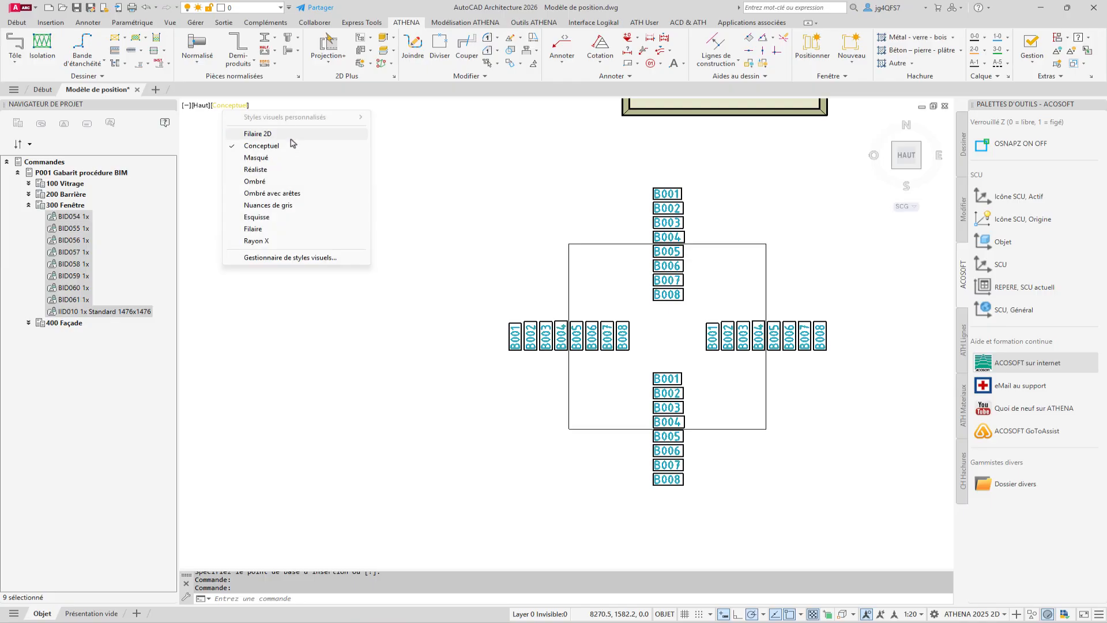
left_click(280, 137)
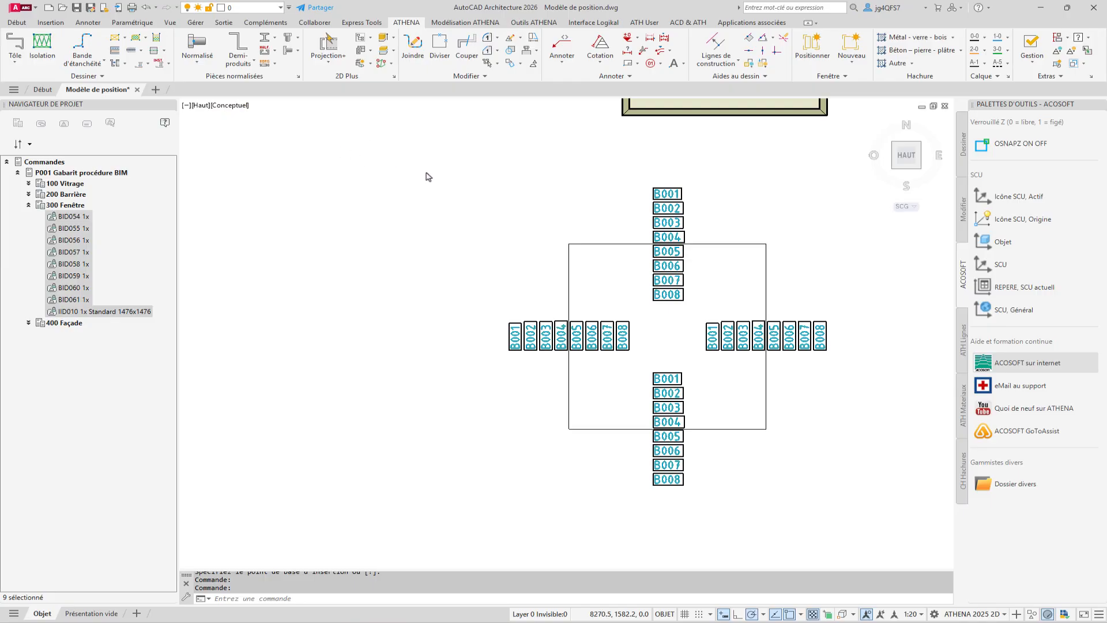